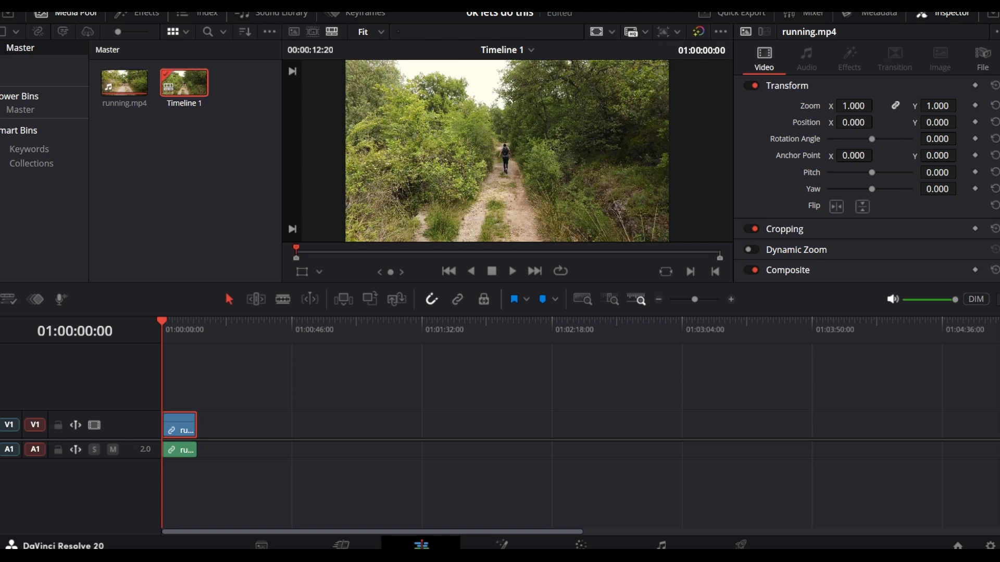
- Select the running.mp4 clip with its audio on the timeline and set the render cache mode to Smart
{"action": "left_click_drag", "start_coordinate": [236, 459], "coordinate": [184, 428]}
{"action": "left_click", "coordinate": [310, 4]}
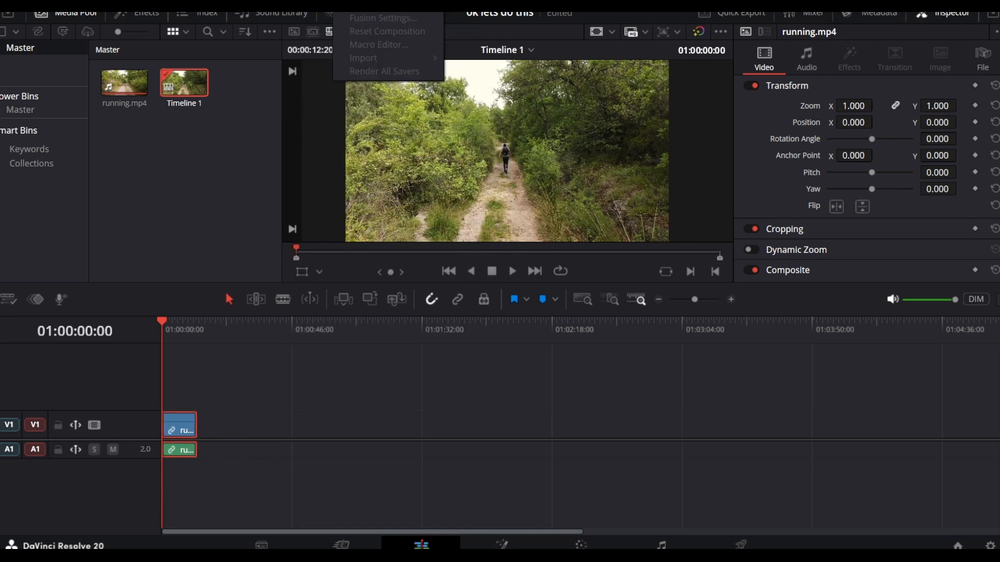
{"action": "mouse_move", "coordinate": [354, 54]}
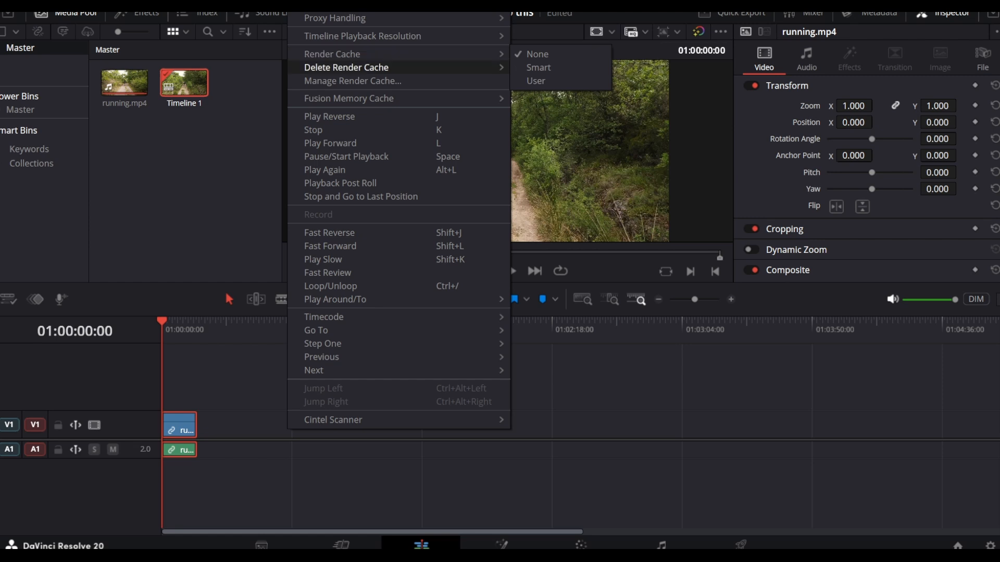
{"action": "left_click", "coordinate": [536, 81]}
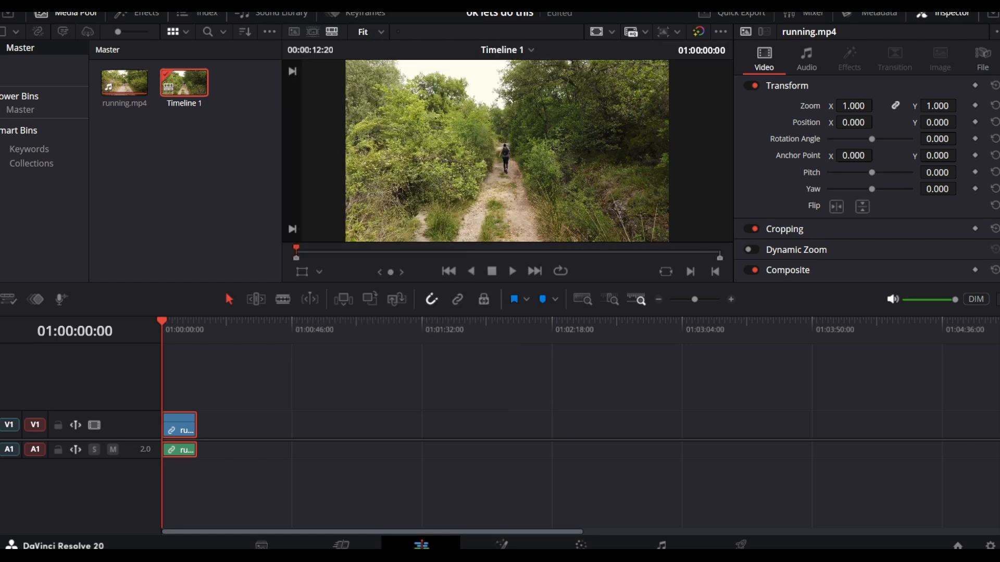
- Set the playback render cache mode to User
{"action": "left_click", "coordinate": [311, 4]}
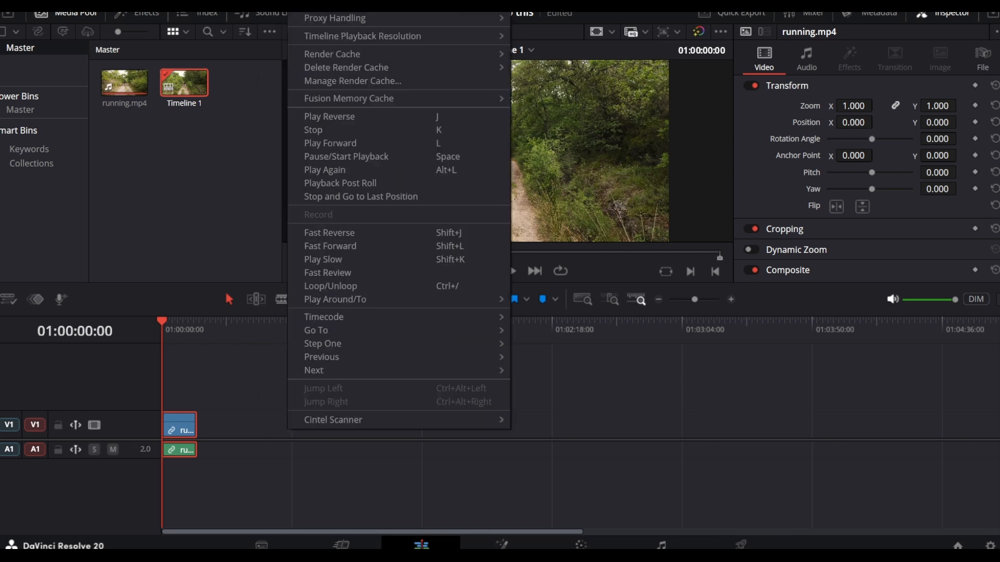
{"action": "mouse_move", "coordinate": [354, 54]}
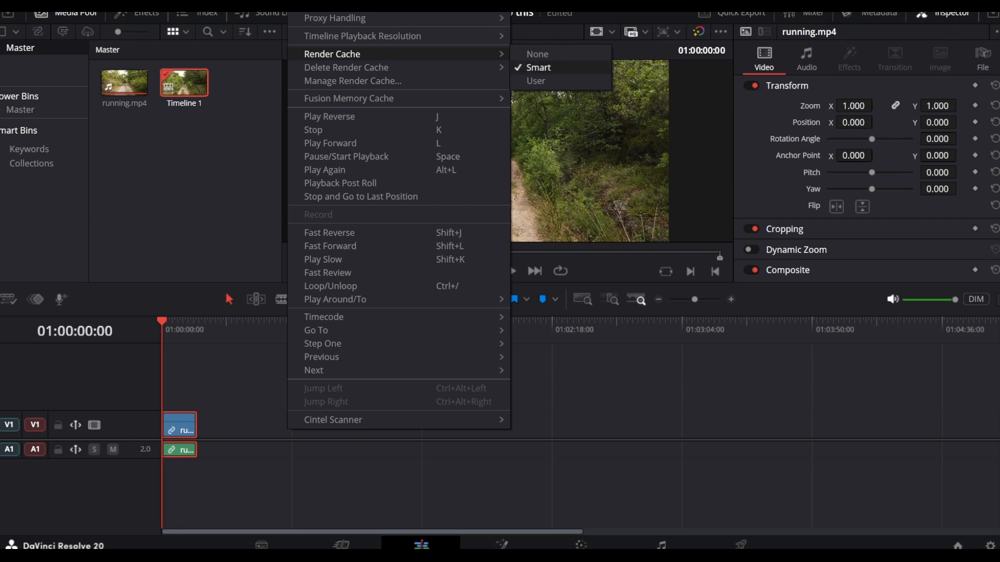
{"action": "left_click", "coordinate": [536, 81]}
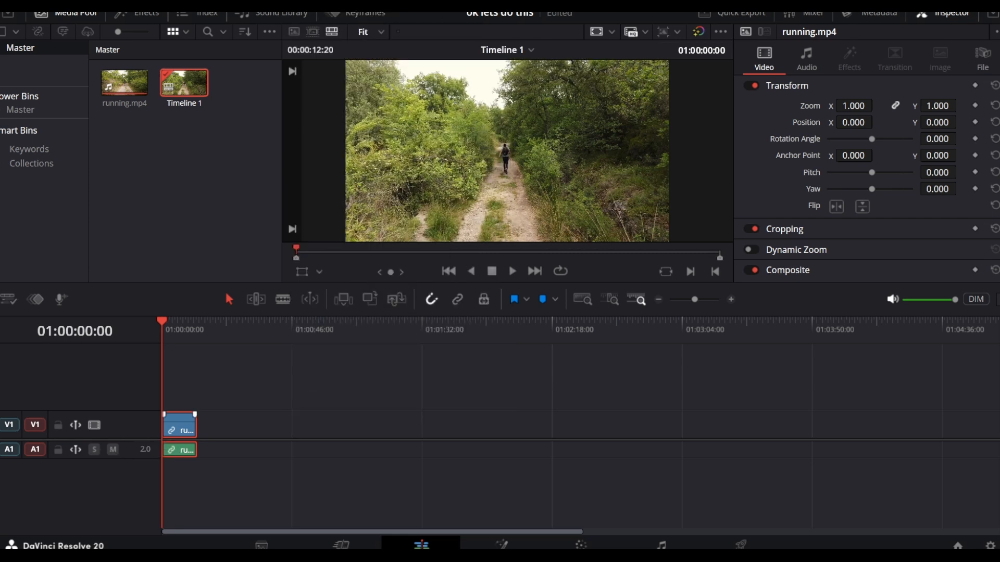
- Turn on render caching of the color output for the running.mp4 timeline clip and deselect the clip
{"action": "right_click", "coordinate": [184, 451]}
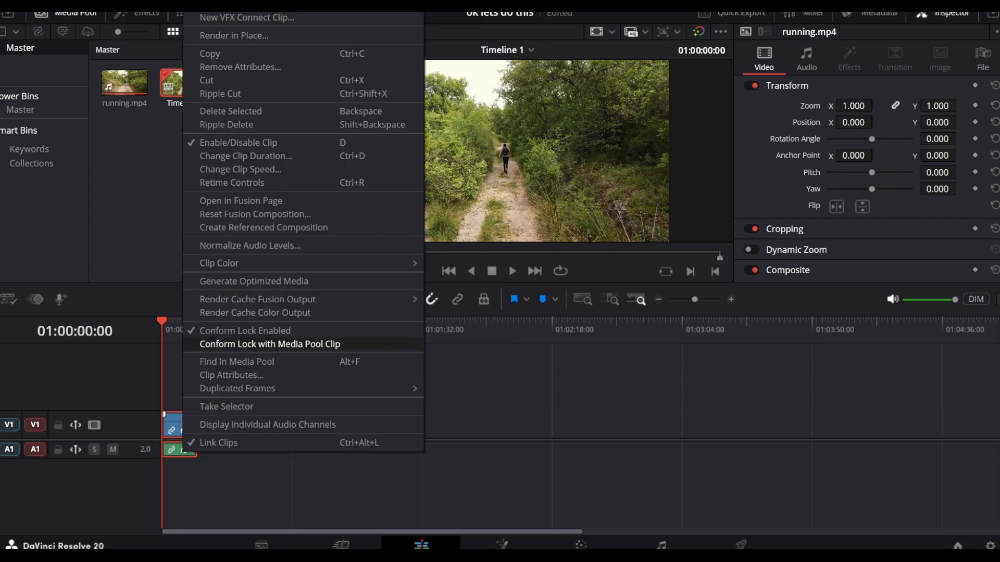
{"action": "left_click", "coordinate": [256, 313]}
{"action": "left_click", "coordinate": [255, 375]}
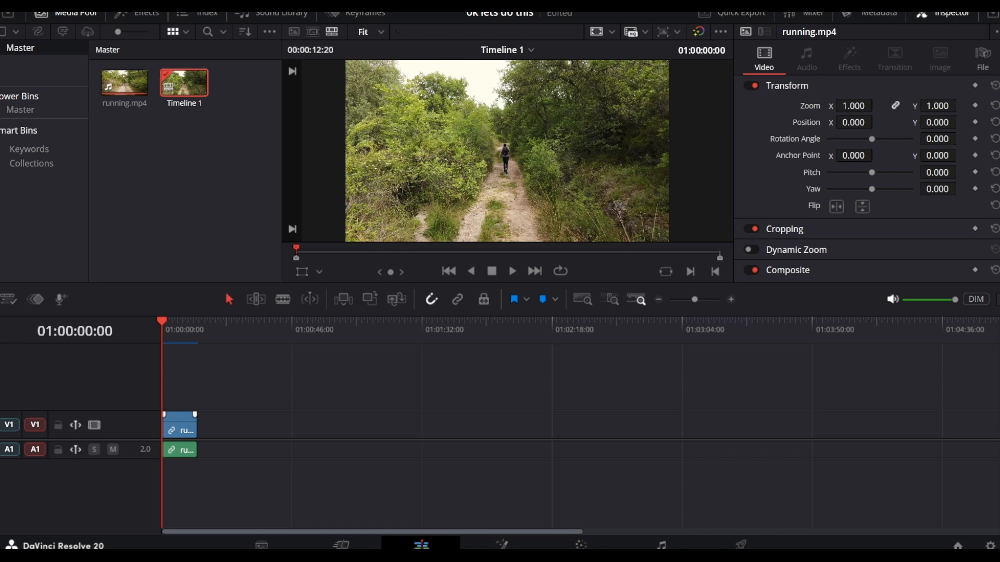
- Set the project's timeline color space to DaVinci WG/Intermediate in the color management settings and save
{"action": "key", "text": "shift+9"}
{"action": "left_click", "coordinate": [232, 145]}
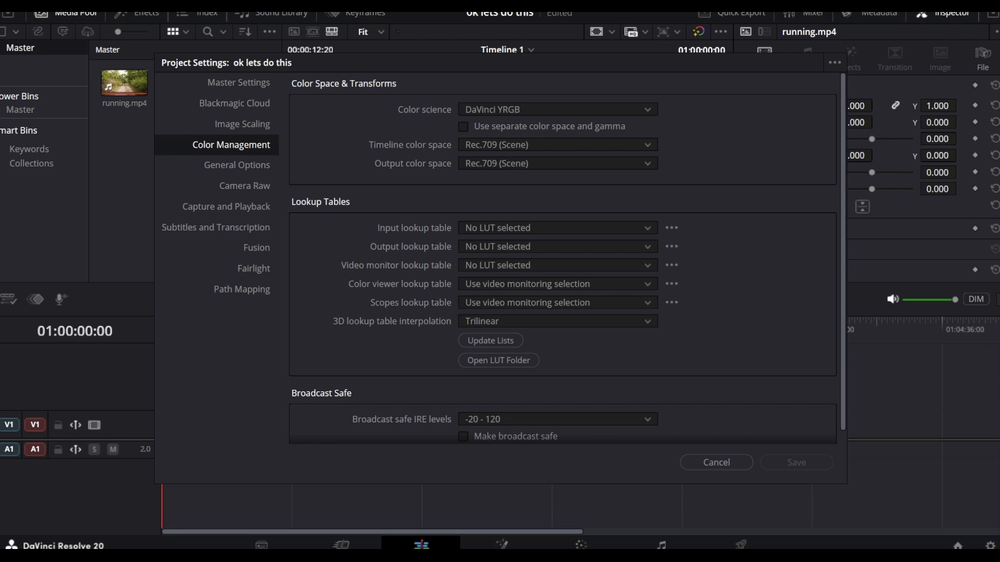
{"action": "left_click", "coordinate": [557, 145]}
{"action": "scroll", "coordinate": [557, 206], "scroll_direction": "up", "scroll_amount": 6}
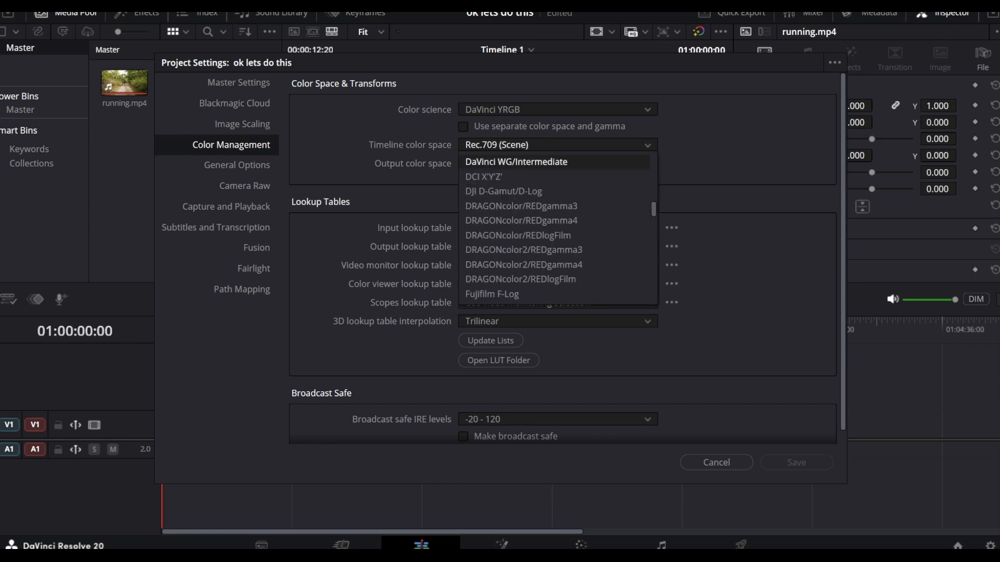
{"action": "scroll", "coordinate": [557, 216], "scroll_direction": "up", "scroll_amount": 4}
{"action": "left_click", "coordinate": [516, 216]}
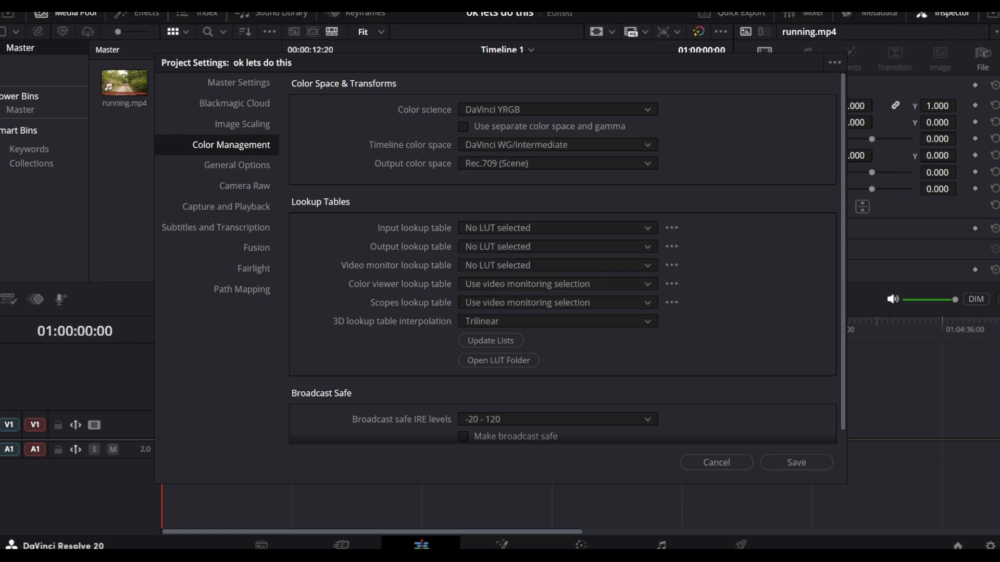
{"action": "left_click", "coordinate": [796, 462]}
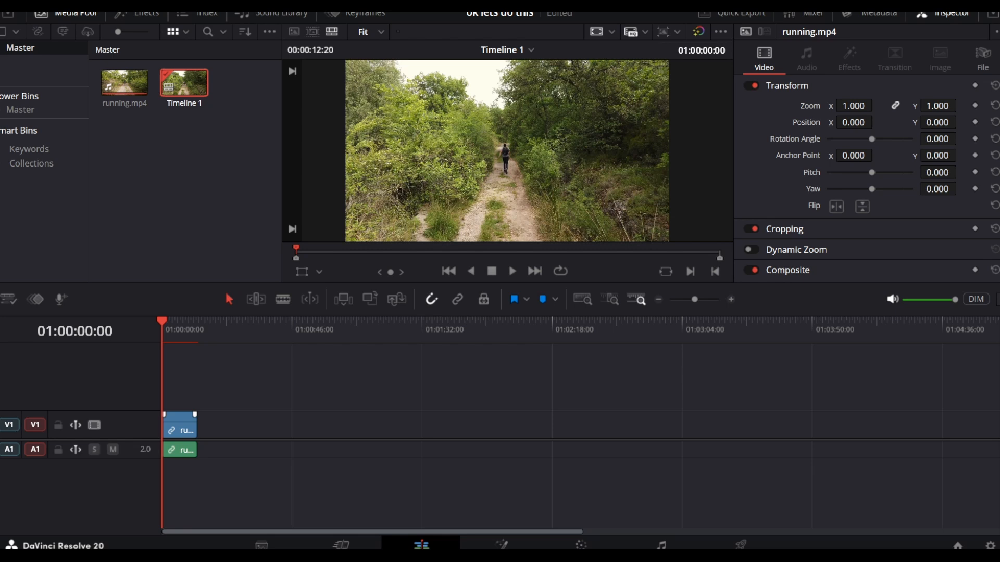
- Switch to the Color page, hide the gallery, label node 01 "cst s" and add a serial node after it
{"action": "key", "text": "shift+6"}
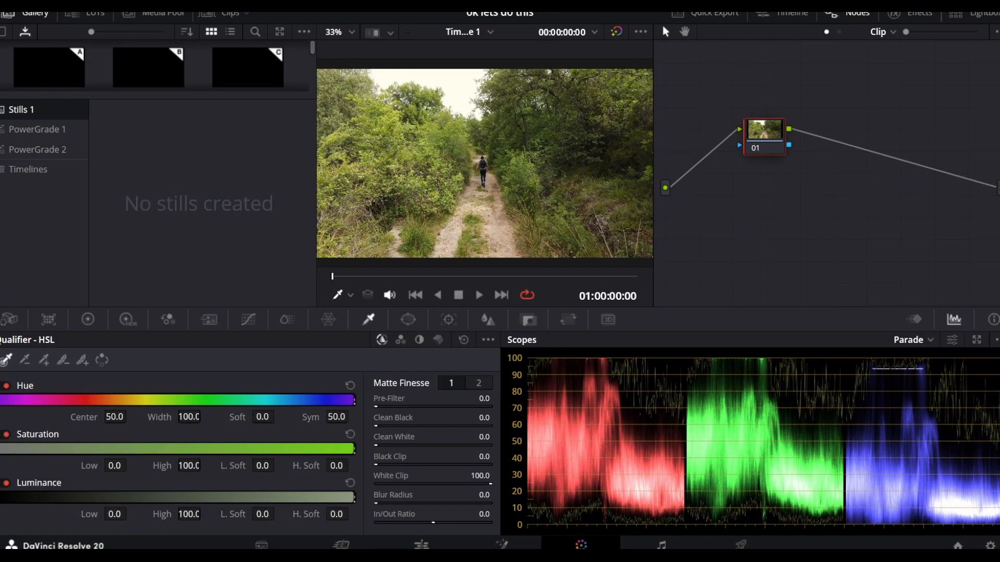
{"action": "left_click", "coordinate": [8, 14]}
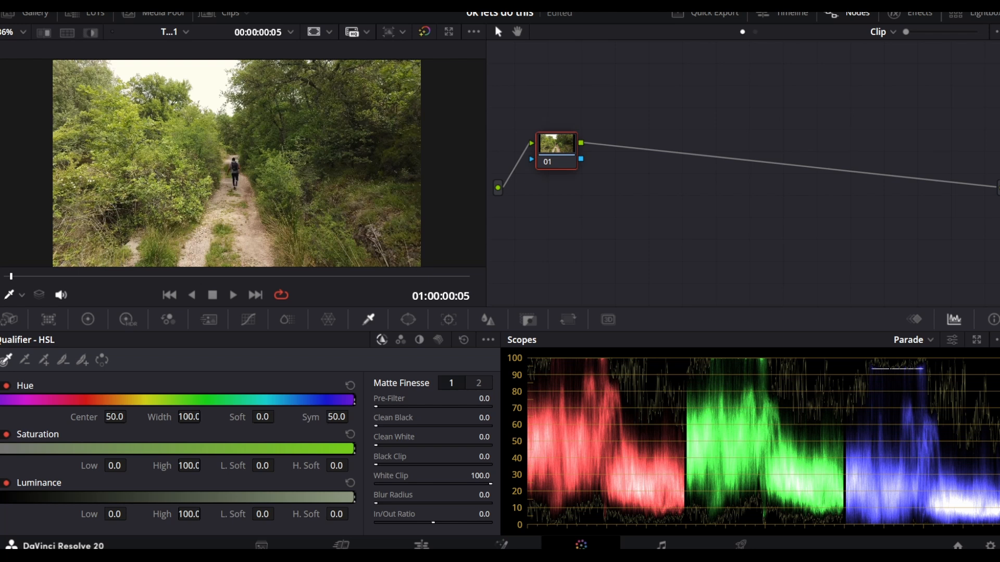
{"action": "type", "text": "cst s"}
{"action": "key", "text": "Return"}
{"action": "key", "text": "alt+s"}
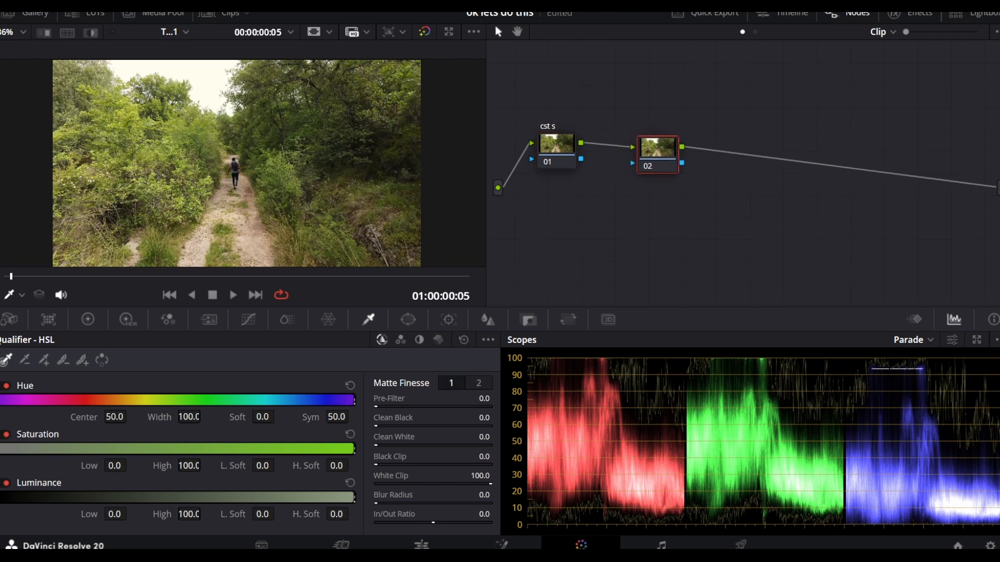
- Find the Color Space Transform effect in the effects library and apply it to node 01
{"action": "left_click", "coordinate": [557, 150]}
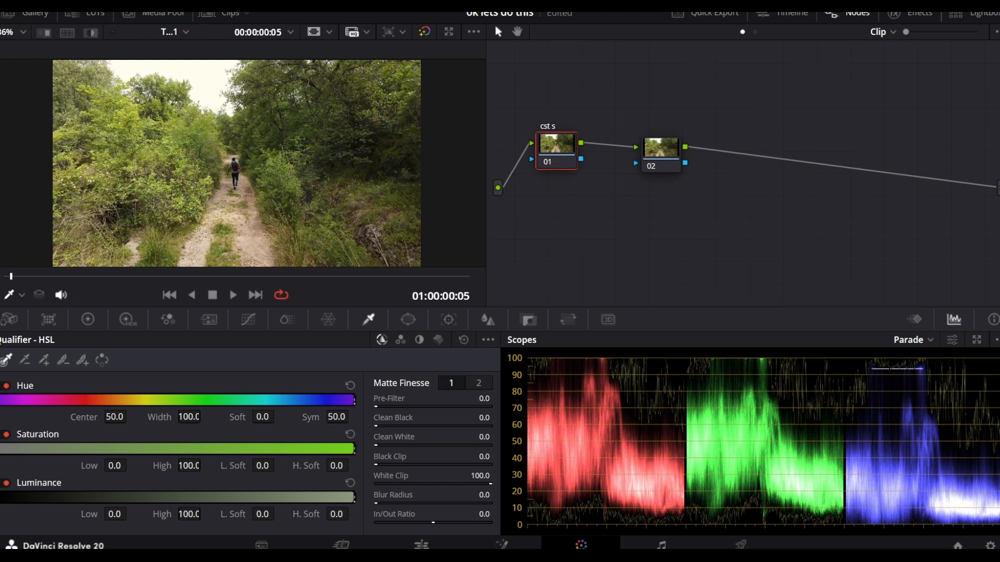
{"action": "left_click", "coordinate": [910, 13]}
{"action": "left_click", "coordinate": [977, 32]}
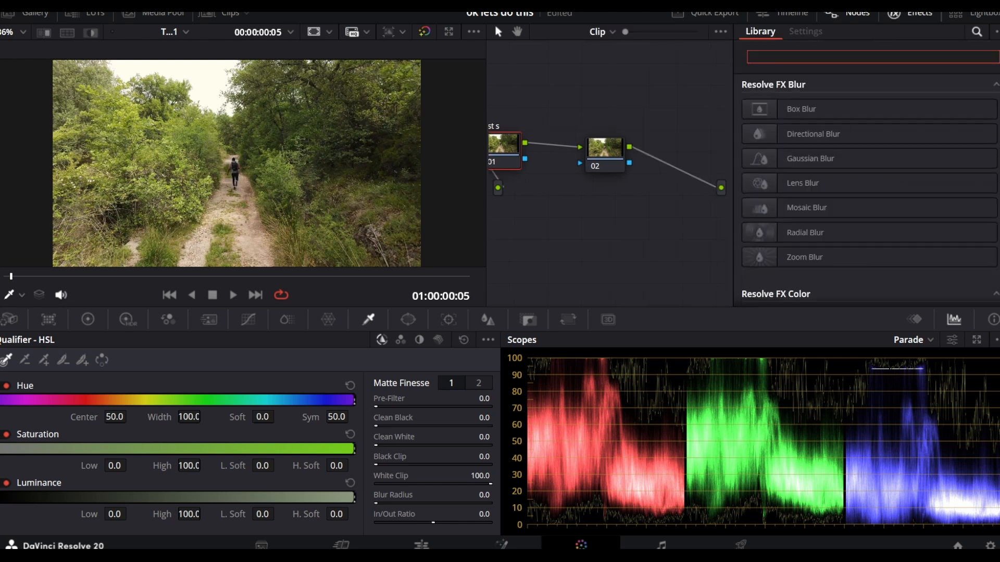
{"action": "type", "text": "color s"}
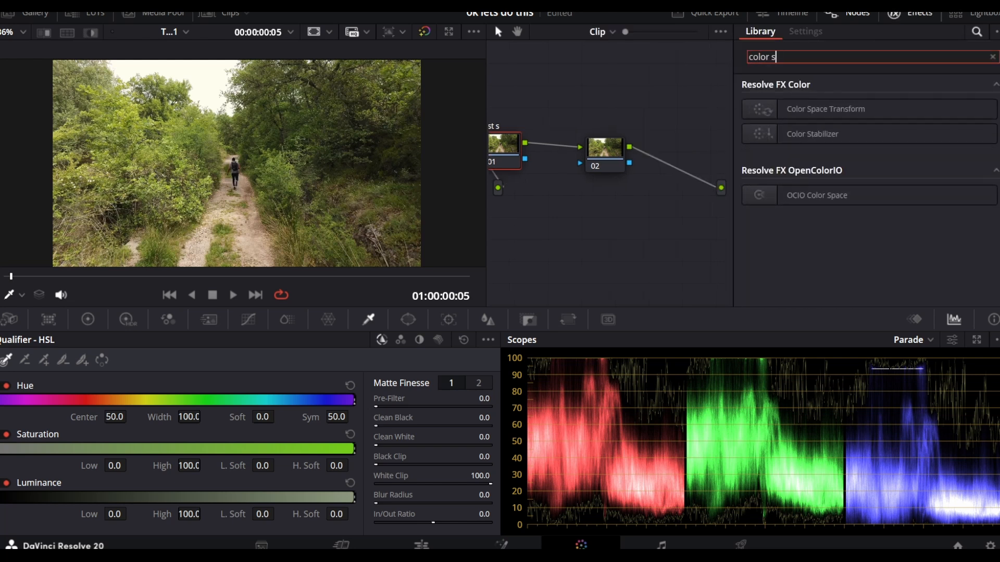
{"action": "left_click", "coordinate": [826, 109]}
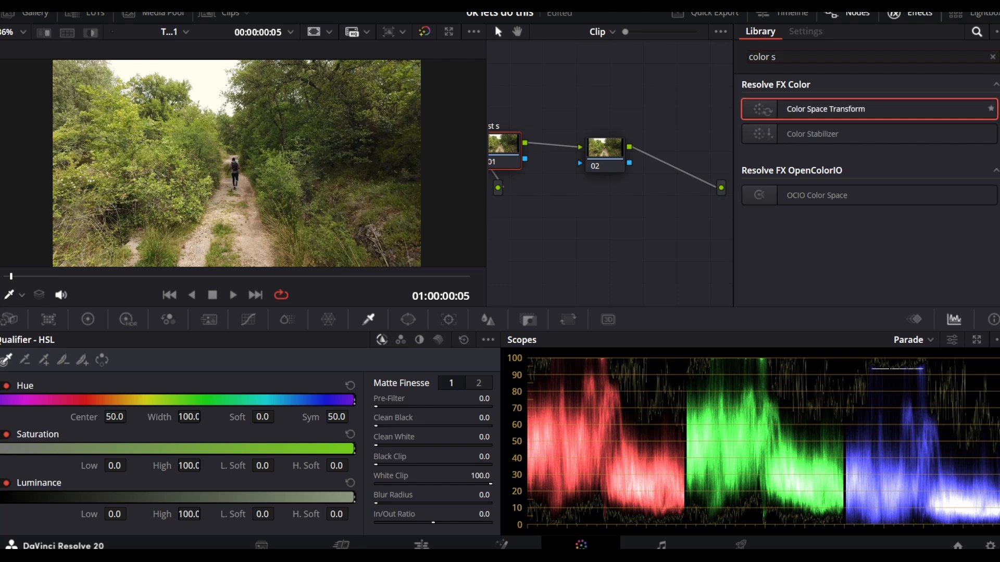
{"action": "left_click_drag", "start_coordinate": [825, 109], "coordinate": [504, 148]}
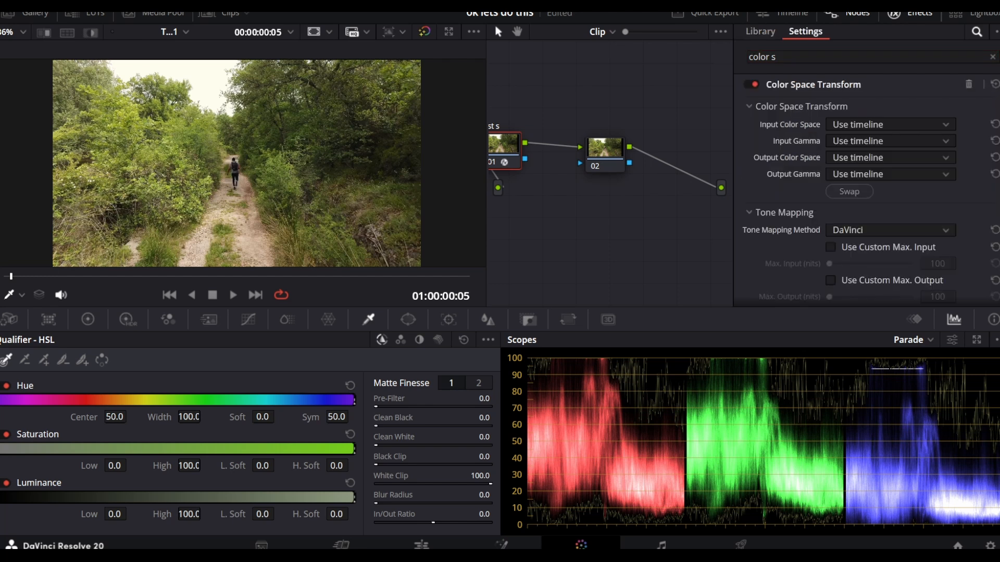
- Set the transform's input color space to Rec.709 and its input gamma to Rec.709
{"action": "left_click", "coordinate": [890, 125]}
{"action": "scroll", "coordinate": [890, 214], "scroll_direction": "down", "scroll_amount": 7}
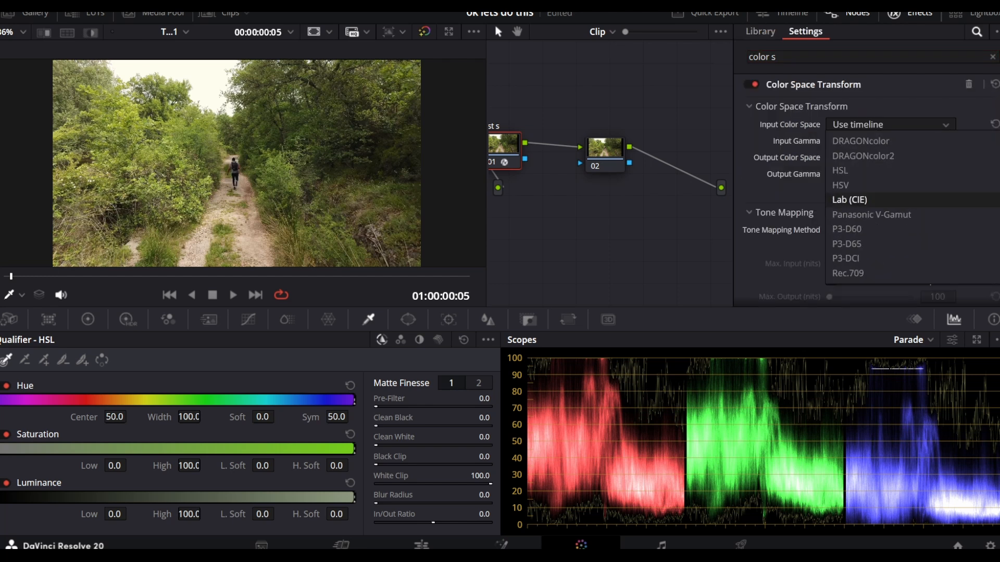
{"action": "scroll", "coordinate": [912, 207], "scroll_direction": "down", "scroll_amount": 3}
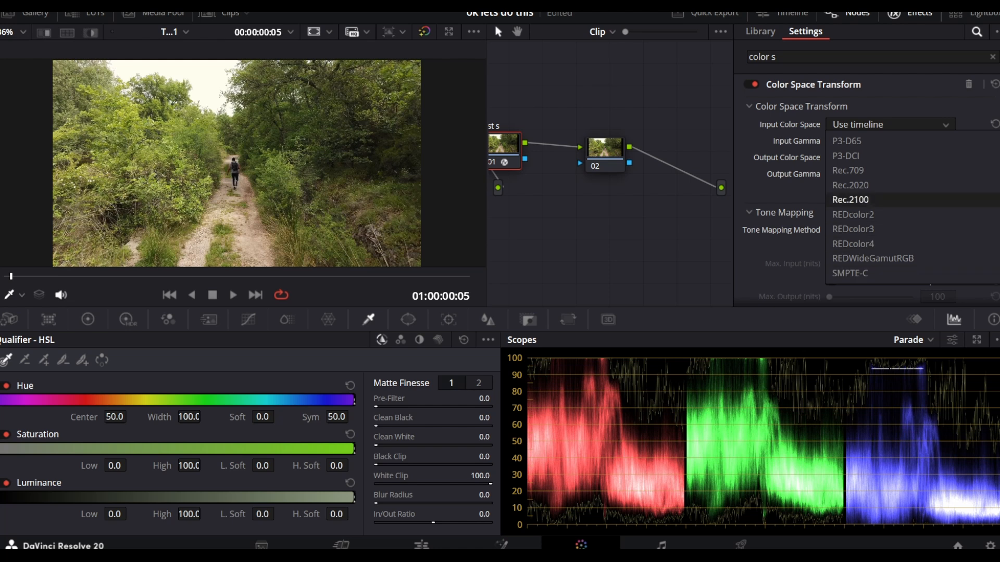
{"action": "left_click", "coordinate": [847, 170]}
{"action": "left_click", "coordinate": [891, 141]}
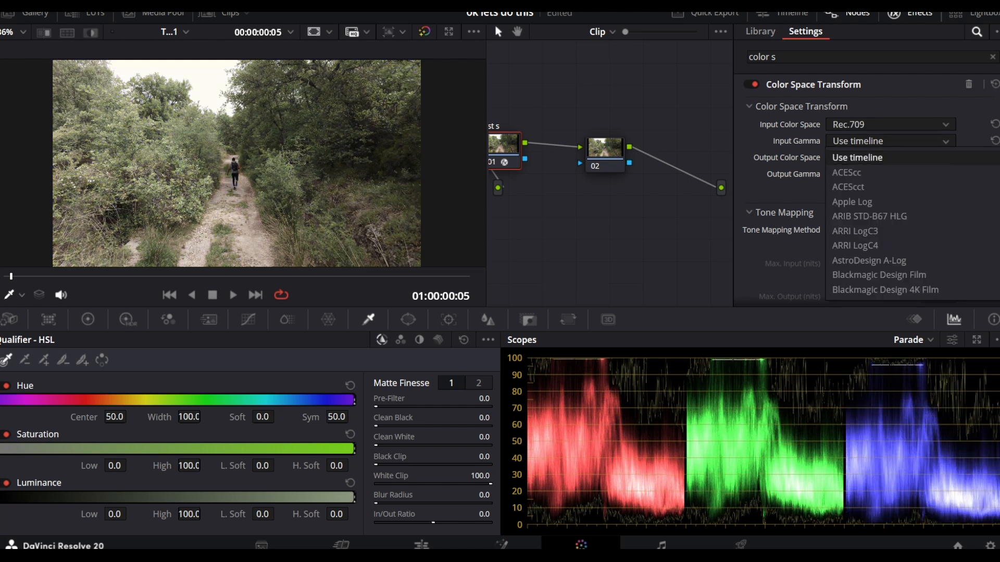
{"action": "scroll", "coordinate": [885, 209], "scroll_direction": "down", "scroll_amount": 10}
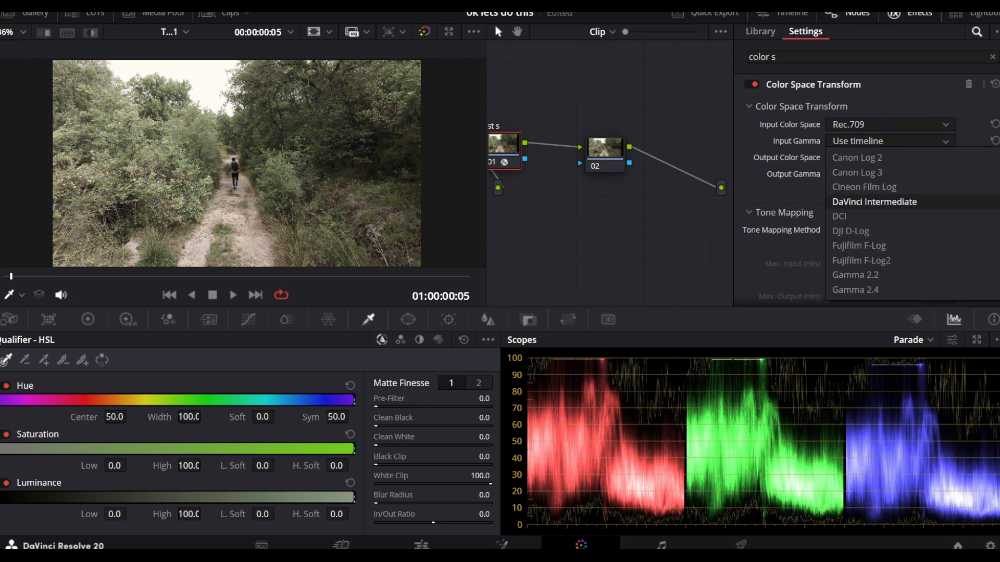
{"action": "scroll", "coordinate": [885, 260], "scroll_direction": "up", "scroll_amount": 3}
{"action": "scroll", "coordinate": [885, 260], "scroll_direction": "down", "scroll_amount": 3}
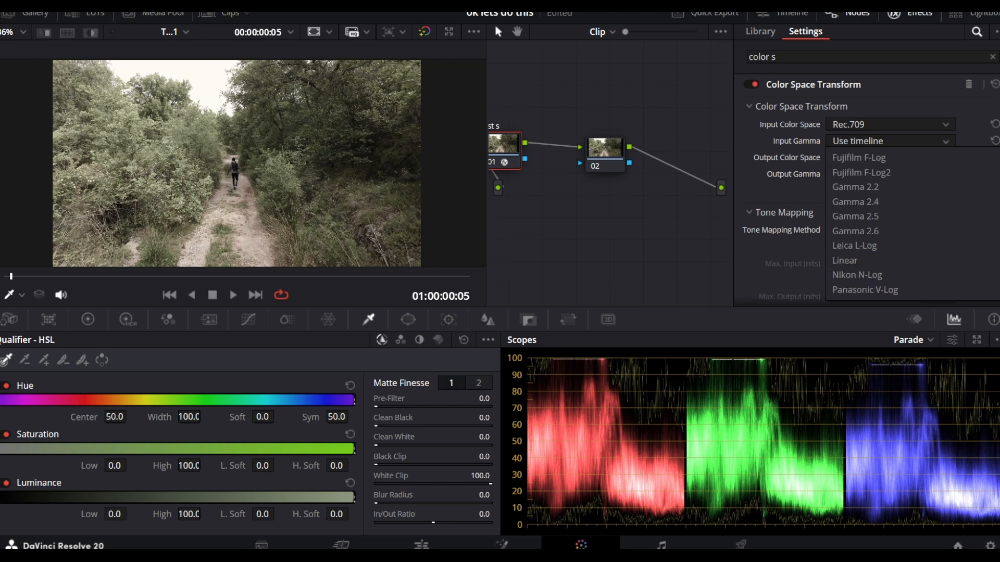
{"action": "scroll", "coordinate": [885, 261], "scroll_direction": "down", "scroll_amount": 3}
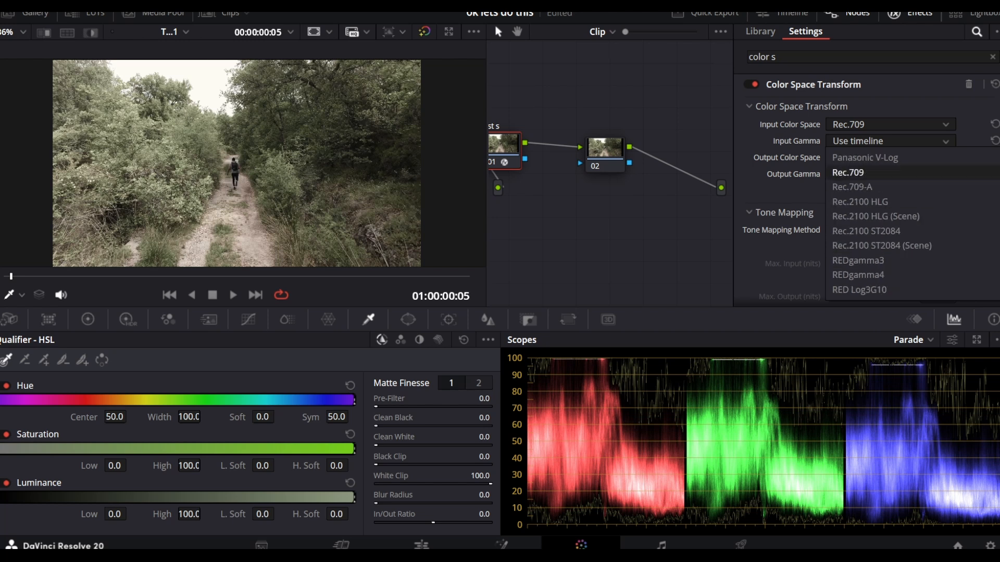
{"action": "left_click", "coordinate": [854, 173]}
- Set the transform's output color space to DaVinci Wide Gamut and its output gamma to DaVinci Intermediate
{"action": "left_click", "coordinate": [890, 158]}
{"action": "scroll", "coordinate": [886, 218], "scroll_direction": "down", "scroll_amount": 4}
{"action": "left_click", "coordinate": [874, 219]}
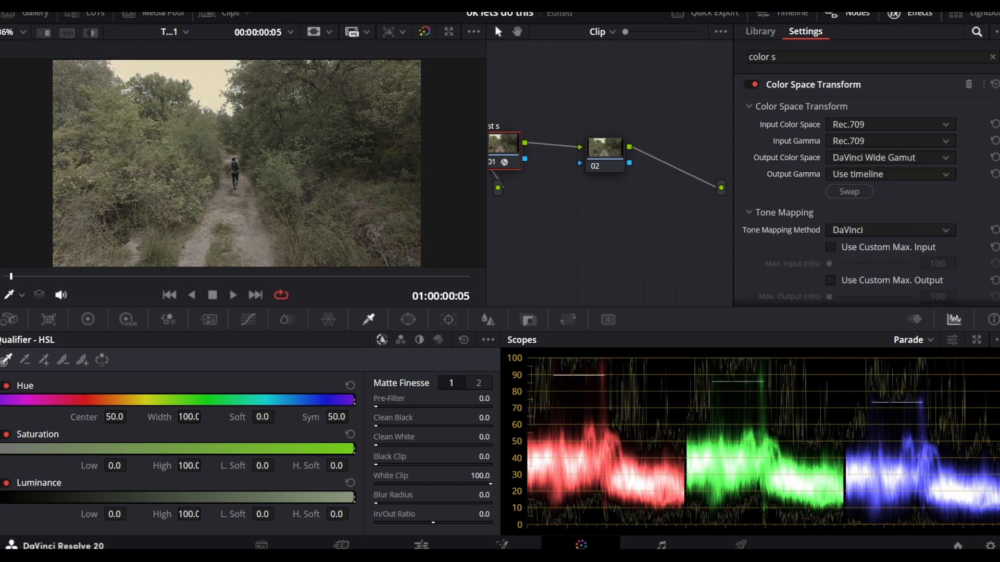
{"action": "left_click", "coordinate": [890, 175]}
{"action": "scroll", "coordinate": [886, 250], "scroll_direction": "down", "scroll_amount": 8}
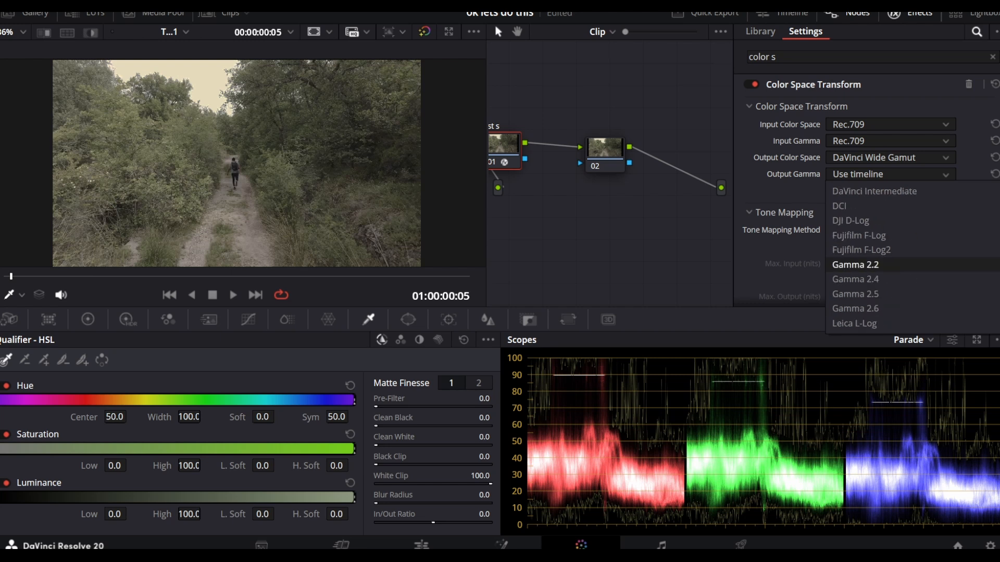
{"action": "left_click", "coordinate": [874, 191]}
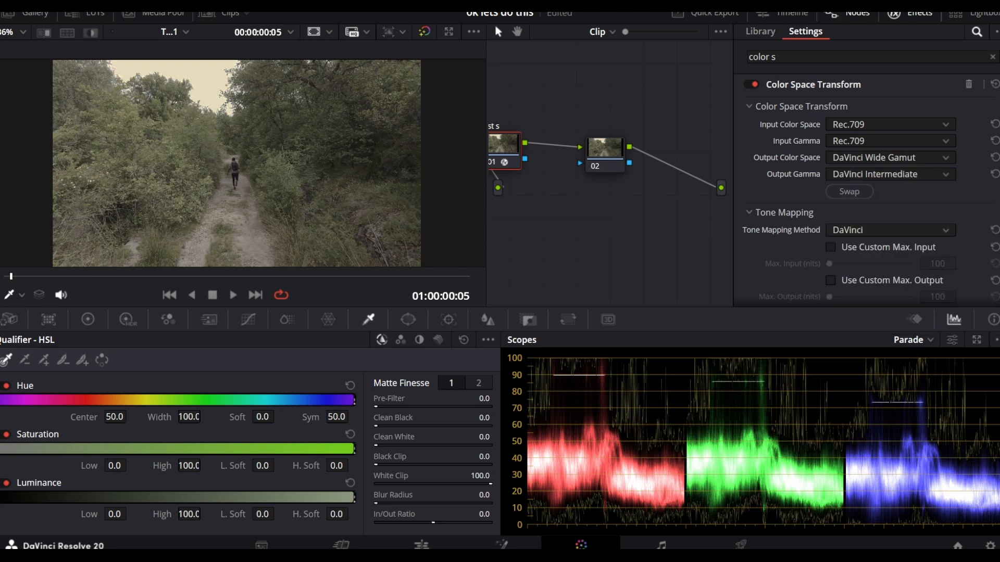
- Paste node 01's color space transform onto node 02 and swap its input and output settings
{"action": "left_click", "coordinate": [605, 150]}
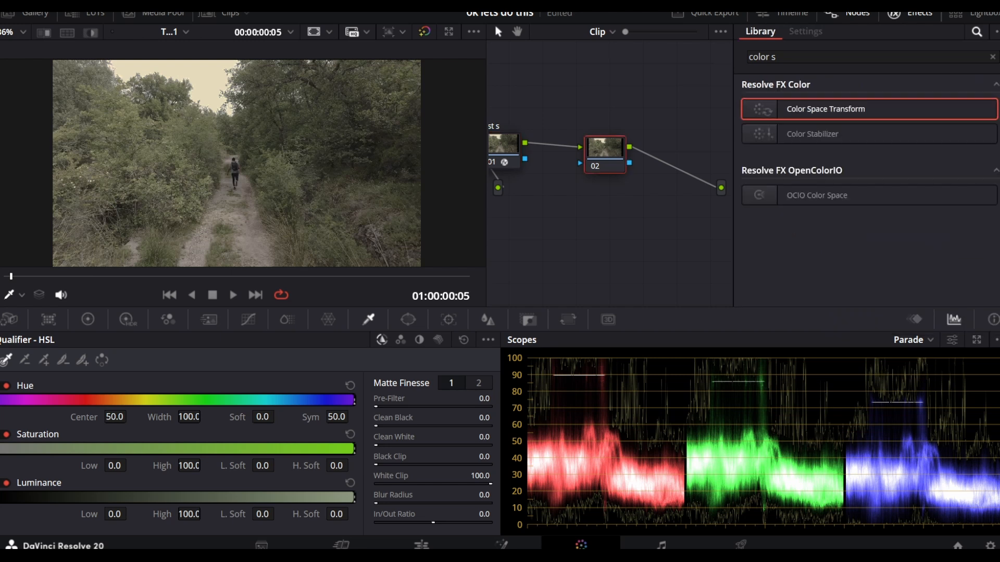
{"action": "key", "text": "ctrl+v"}
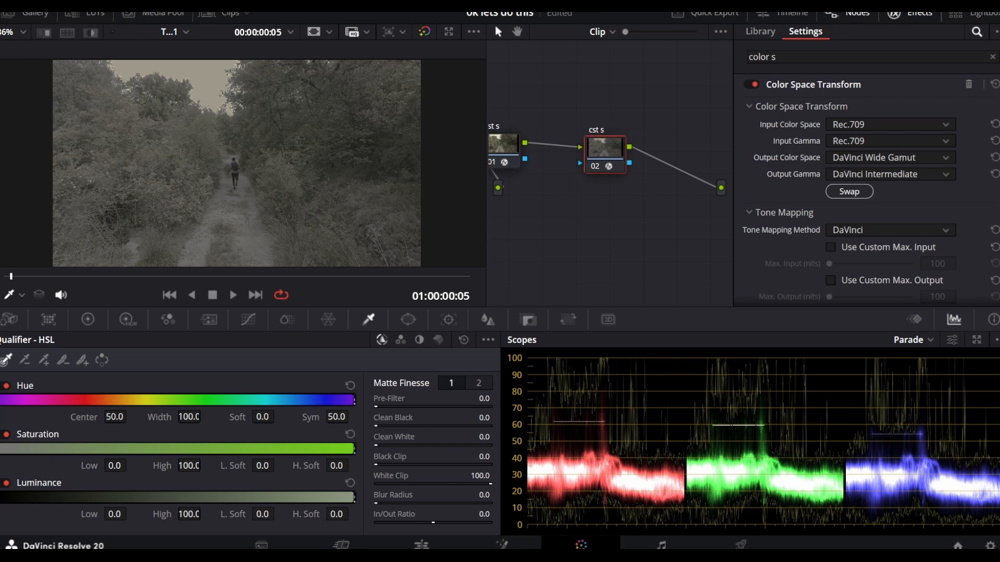
{"action": "left_click", "coordinate": [849, 192]}
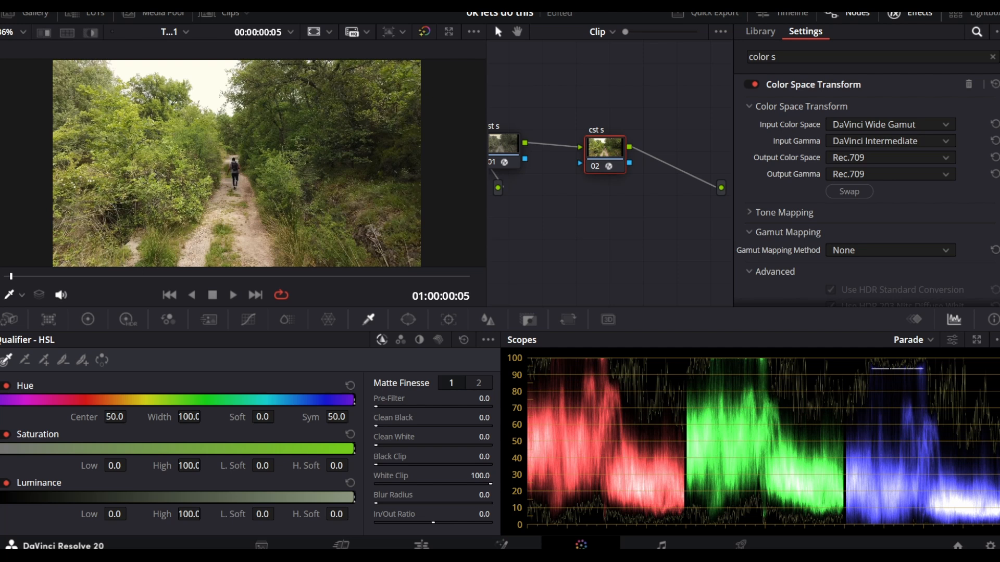
- Close the effects library, spread the two transform nodes far apart and insert a new serial node between them
{"action": "left_click_drag", "start_coordinate": [604, 149], "coordinate": [660, 145]}
{"action": "left_click", "coordinate": [910, 14]}
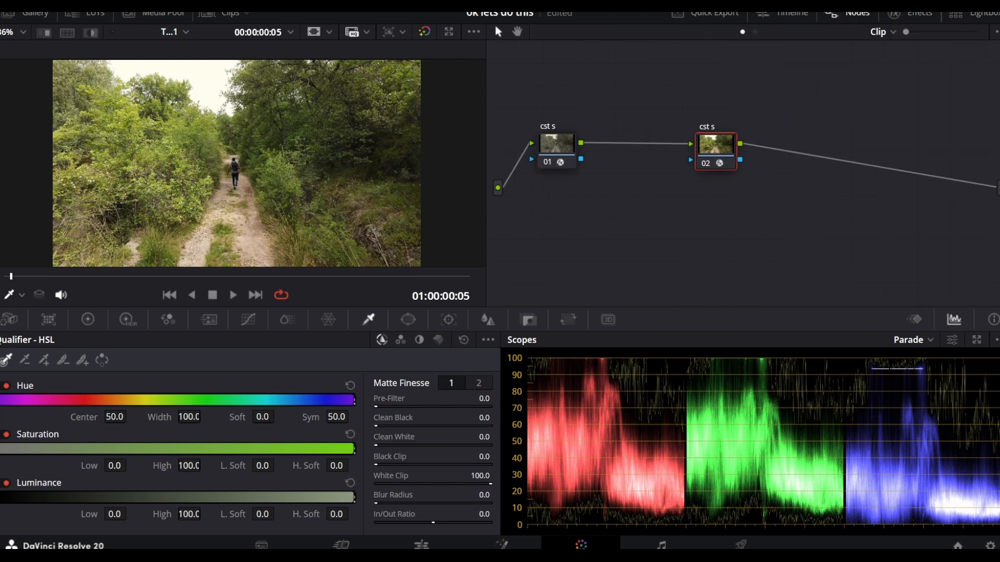
{"action": "left_click", "coordinate": [556, 151]}
{"action": "left_click_drag", "start_coordinate": [556, 151], "coordinate": [522, 153]}
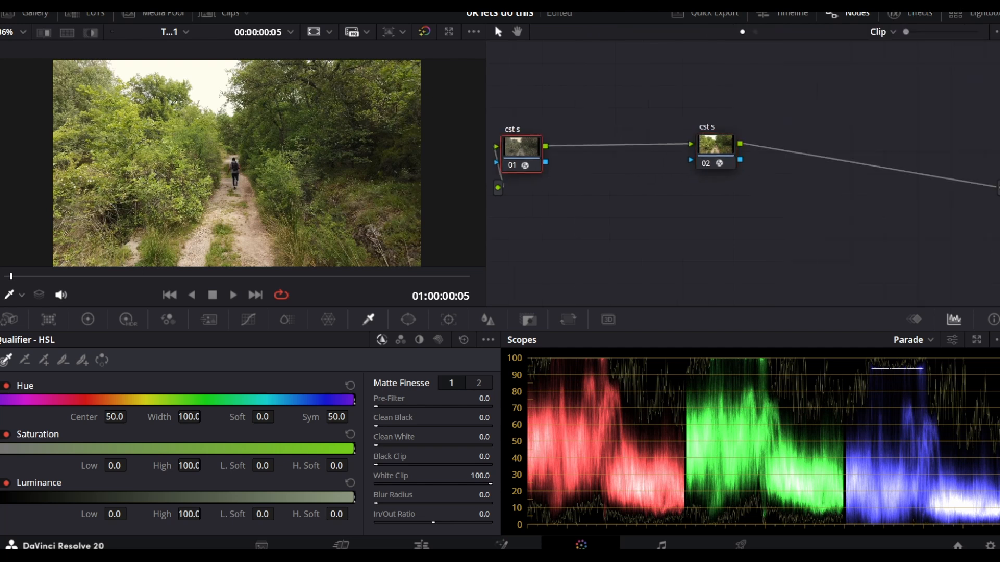
{"action": "key", "text": "alt+s"}
{"action": "left_click_drag", "start_coordinate": [716, 146], "coordinate": [956, 144]}
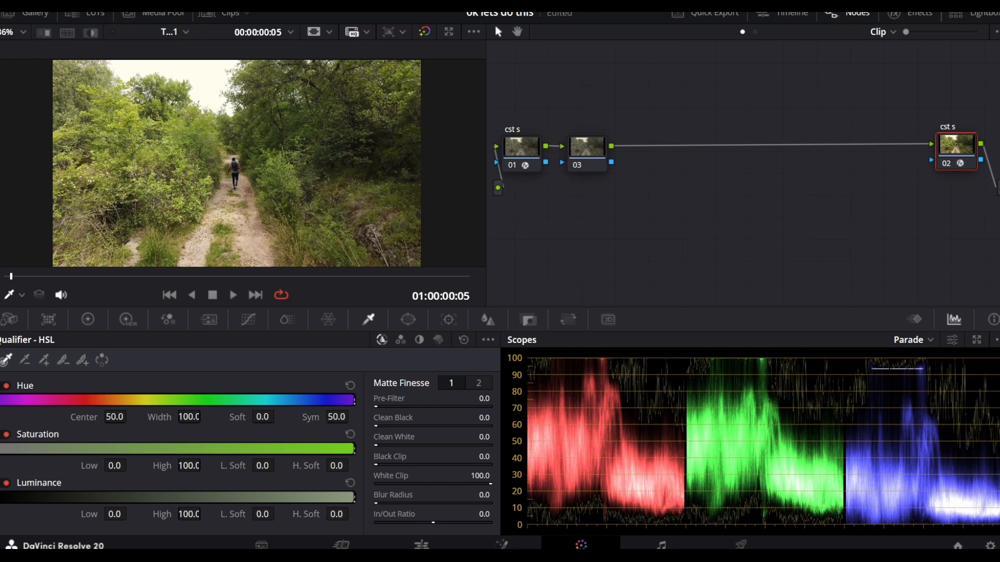
- Move the first transform node up out of the row, reposition node 03 and label it "bal"
{"action": "left_click_drag", "start_coordinate": [587, 151], "coordinate": [603, 151]}
{"action": "left_click_drag", "start_coordinate": [521, 151], "coordinate": [513, 65]}
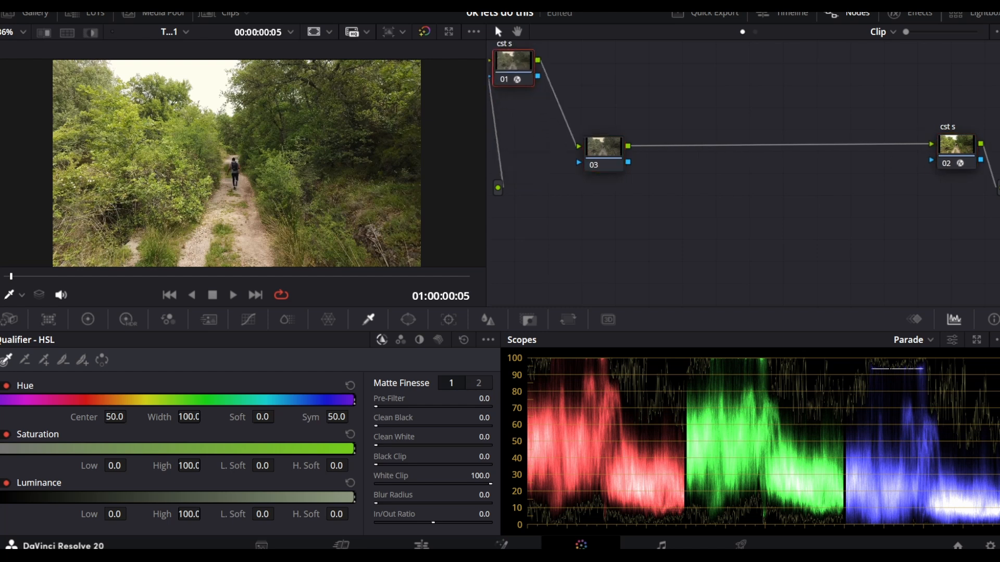
{"action": "left_click_drag", "start_coordinate": [603, 151], "coordinate": [580, 153]}
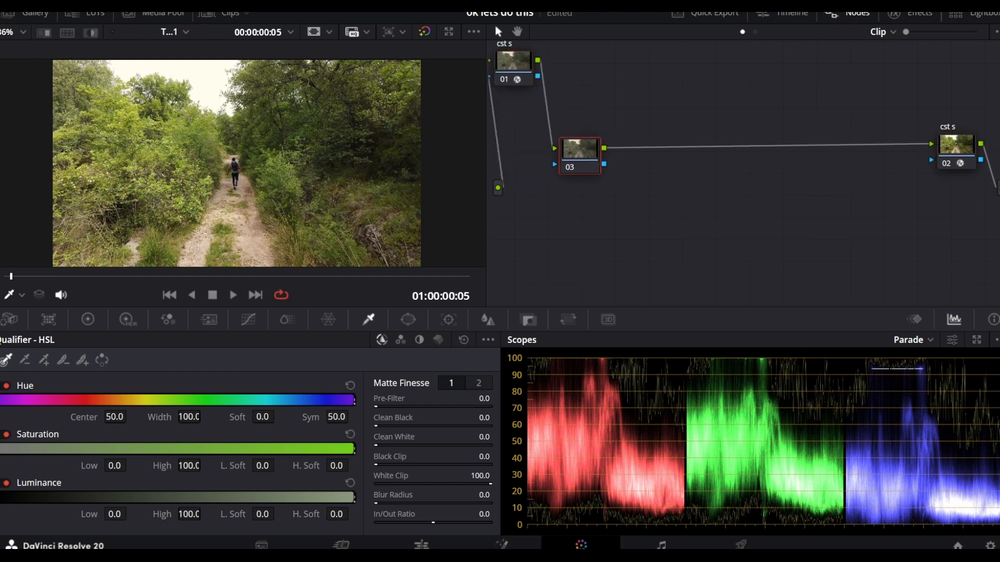
{"action": "type", "text": "bal"}
- Add two serial nodes after the bal node and label them "exp" and "sat"
{"action": "key", "text": "alt+s"}
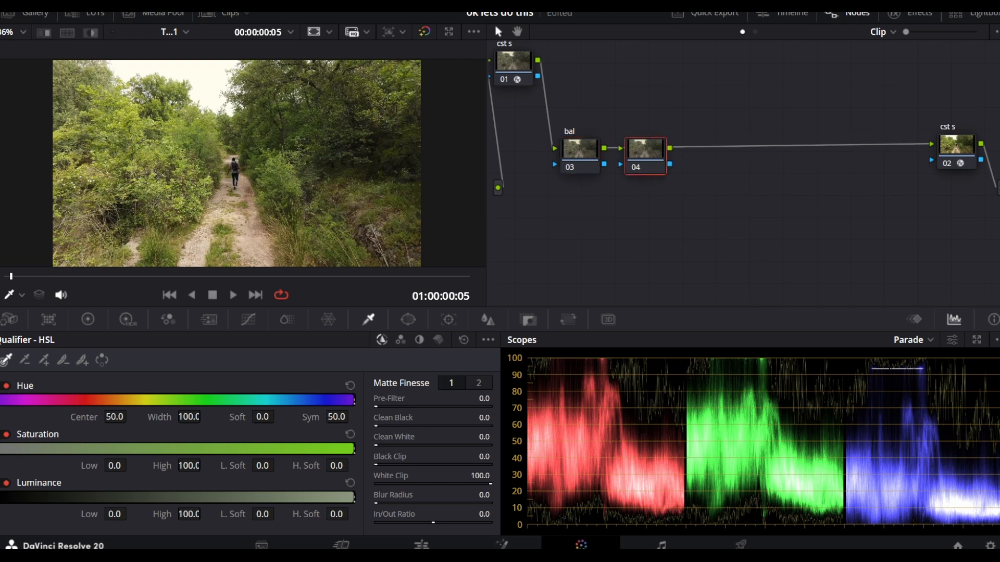
{"action": "left_click_drag", "start_coordinate": [645, 151], "coordinate": [659, 149]}
{"action": "key", "text": "F2"}
{"action": "type", "text": "exp"}
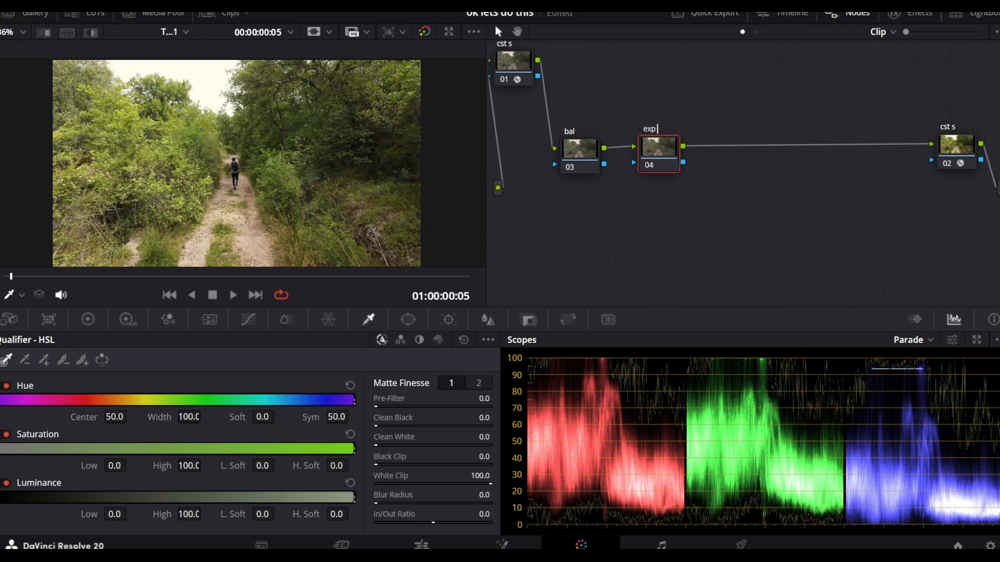
{"action": "key", "text": "Return"}
{"action": "key", "text": "alt+s"}
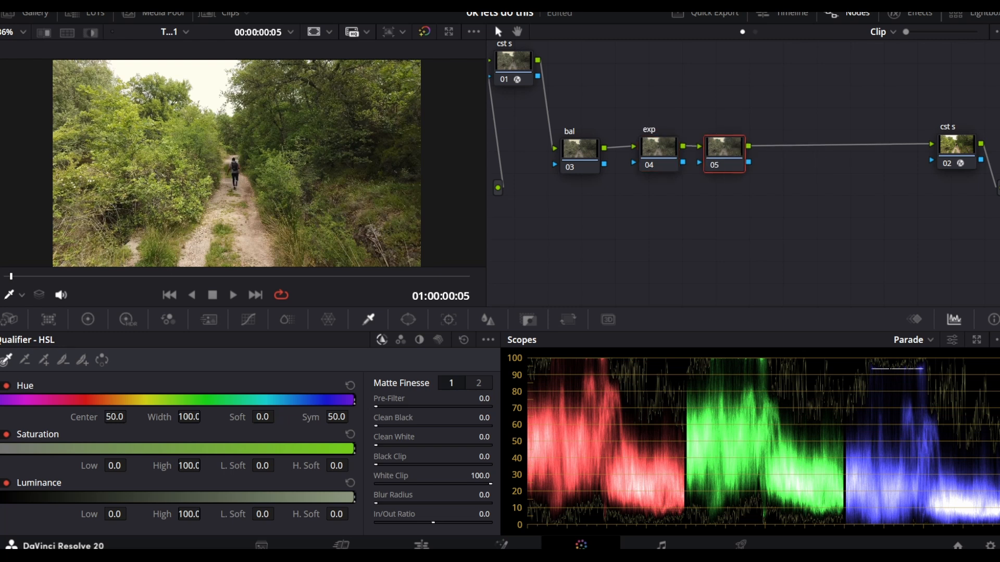
{"action": "type", "text": "sat"}
{"action": "key", "text": "Return"}
- Add two more serial nodes after the sat node and label them "secondary" and "look"
{"action": "key", "text": "alt+s"}
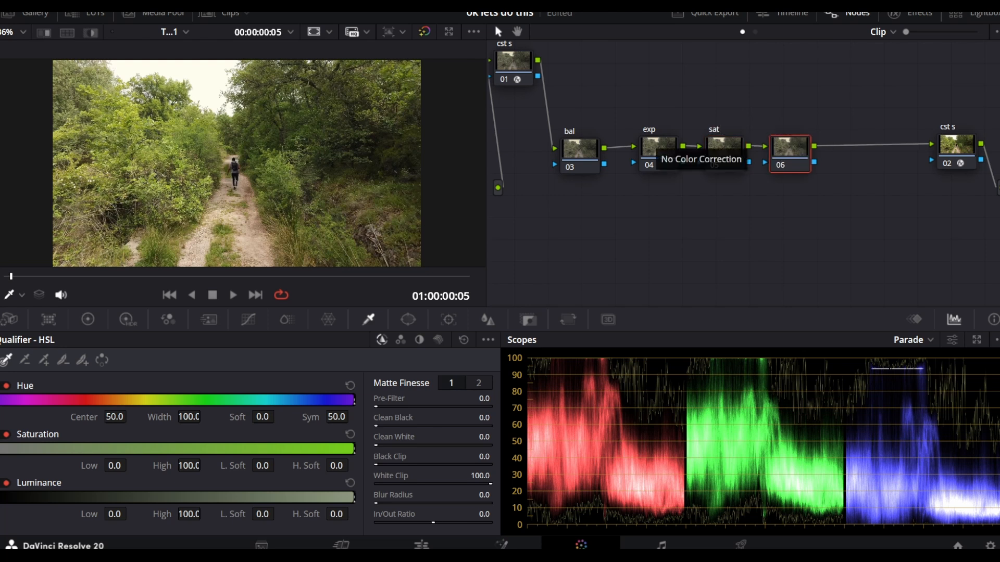
{"action": "key", "text": "F2"}
{"action": "type", "text": "se"}
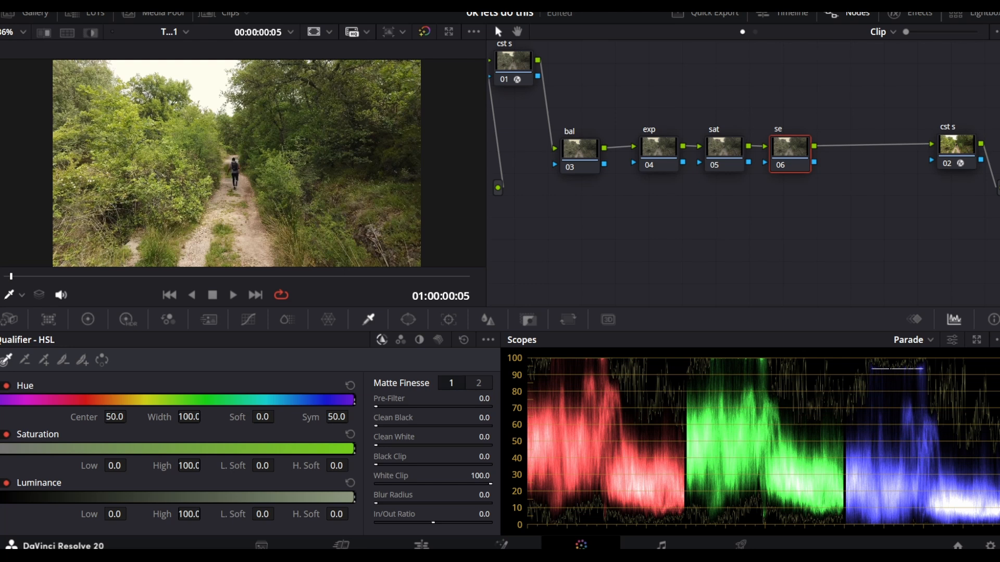
{"action": "type", "text": "condary"}
{"action": "key", "text": "Return"}
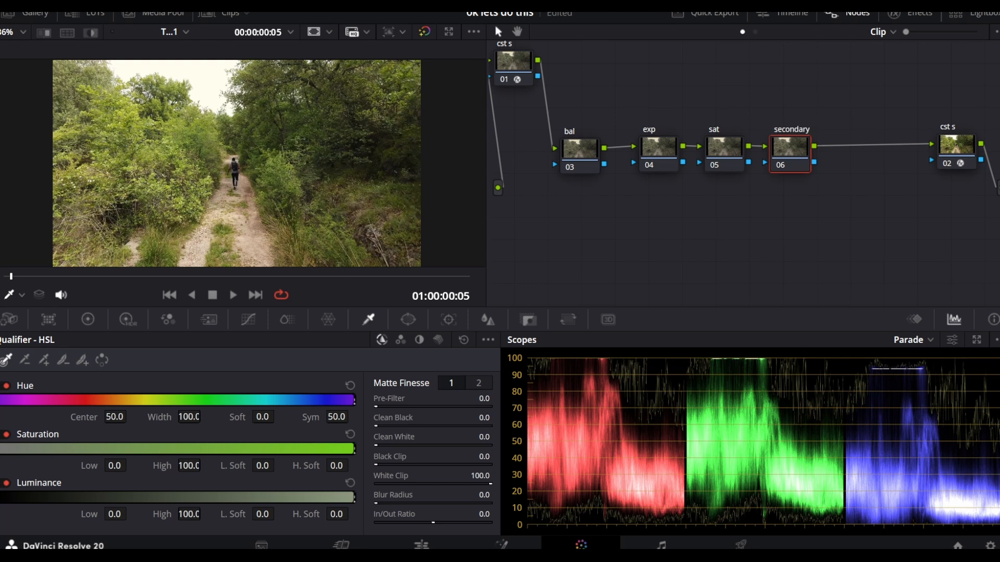
{"action": "key", "text": "alt+s"}
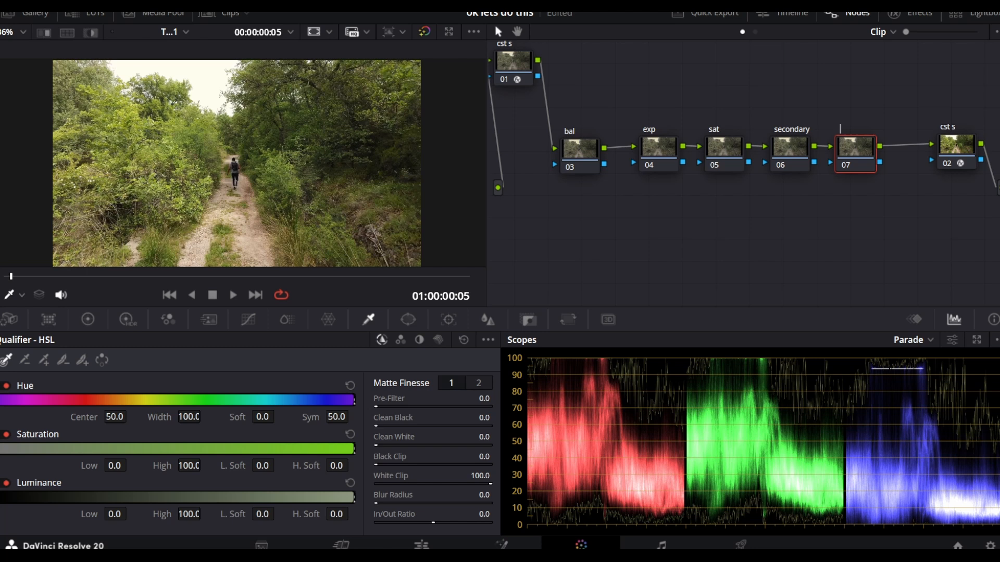
{"action": "type", "text": "look"}
- Select the bal node, show its primaries color wheels and float the scopes window over the node graph
{"action": "left_click", "coordinate": [580, 154]}
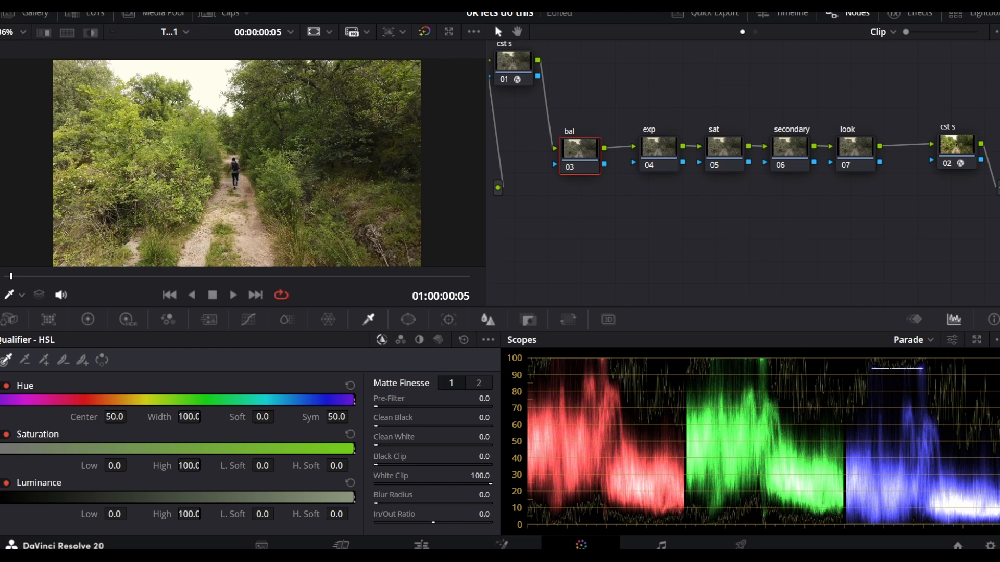
{"action": "left_click", "coordinate": [88, 319]}
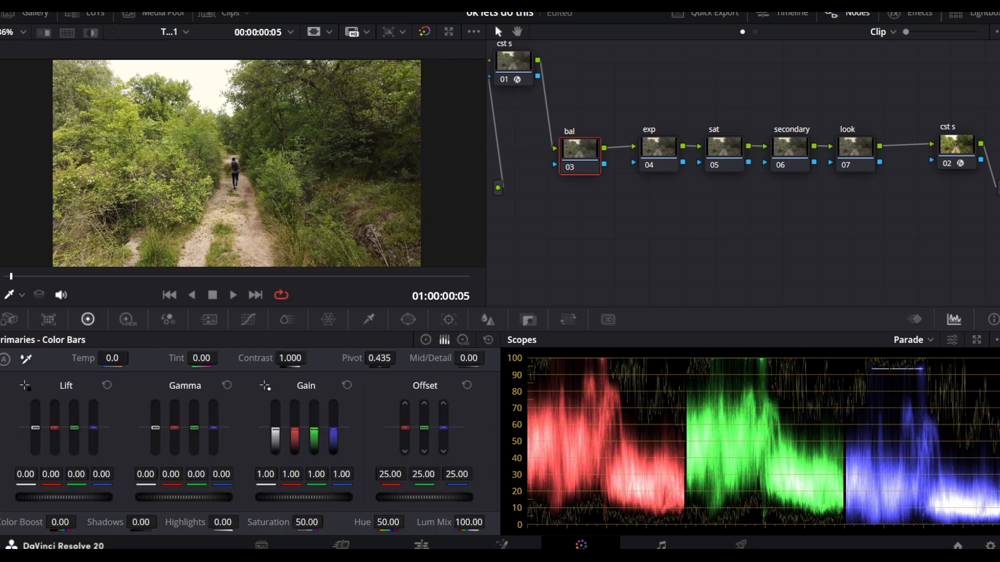
{"action": "left_click", "coordinate": [425, 340]}
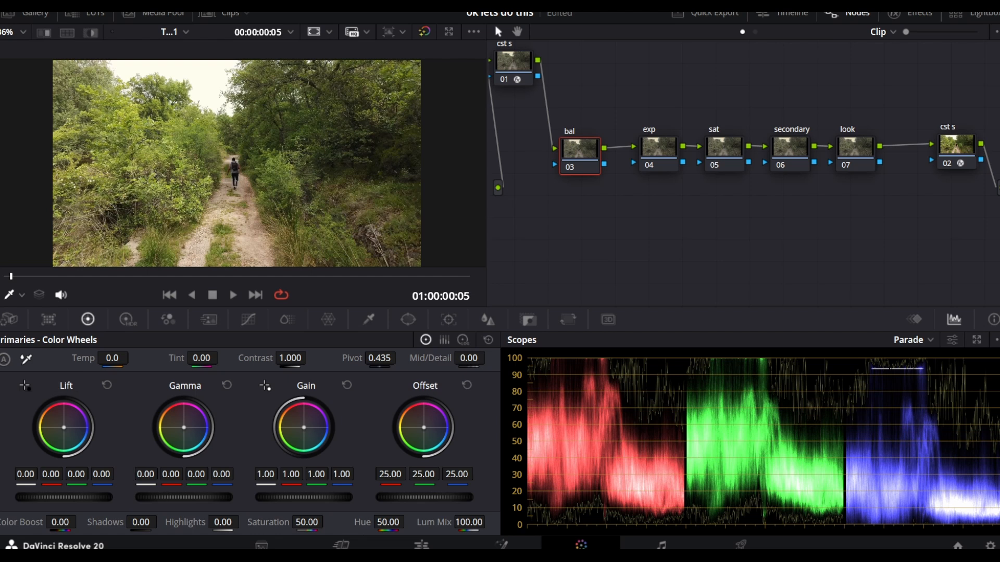
{"action": "left_click", "coordinate": [977, 340]}
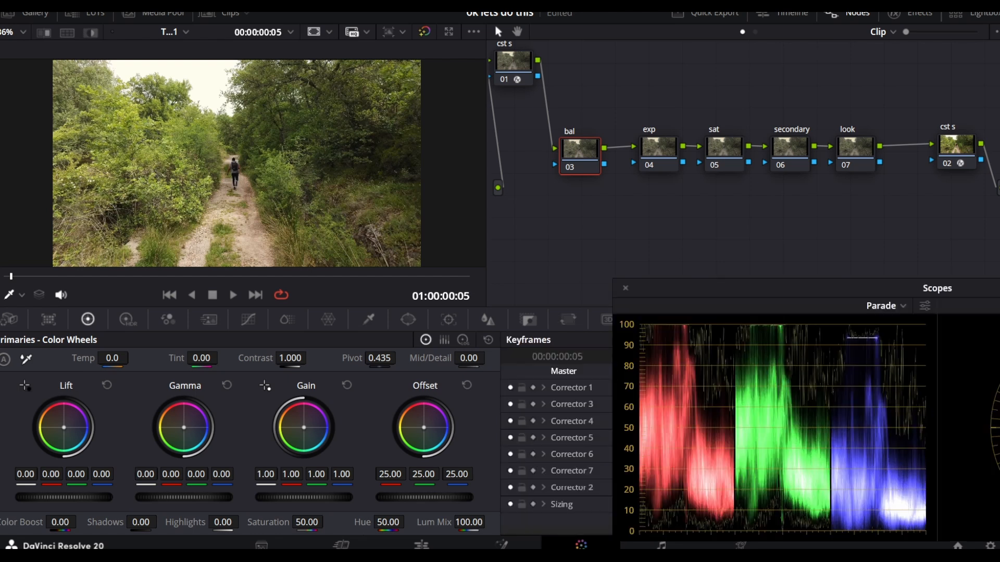
{"action": "left_click_drag", "start_coordinate": [937, 288], "coordinate": [818, 41]}
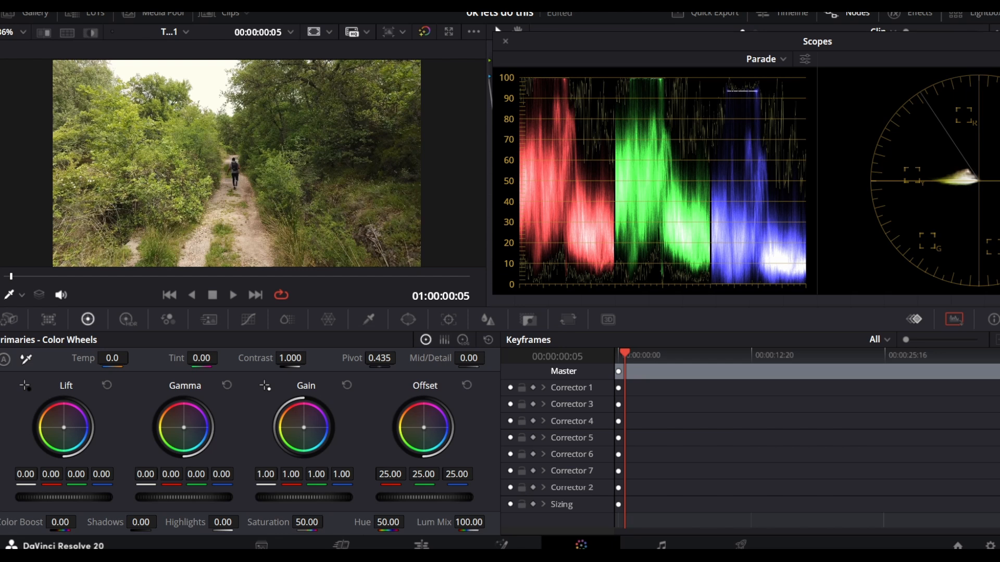
- Set the bal node's gain to 0.90, gamma to -0.02, lift to -0.01 and offset to 26.75, and compare the result with the node bypassed
{"action": "left_click_drag", "start_coordinate": [304, 497], "coordinate": [288, 497]}
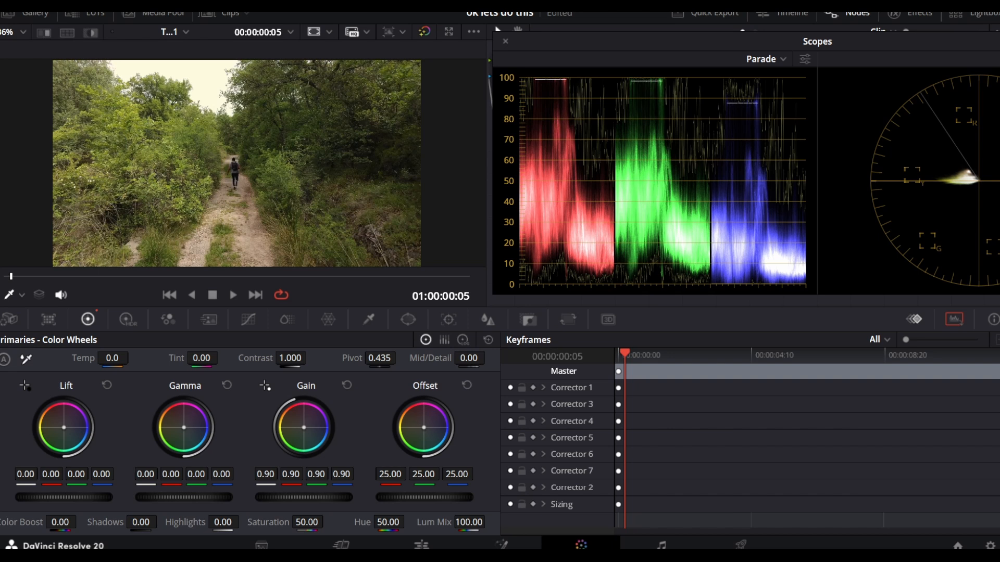
{"action": "left_click_drag", "start_coordinate": [183, 497], "coordinate": [180, 497]}
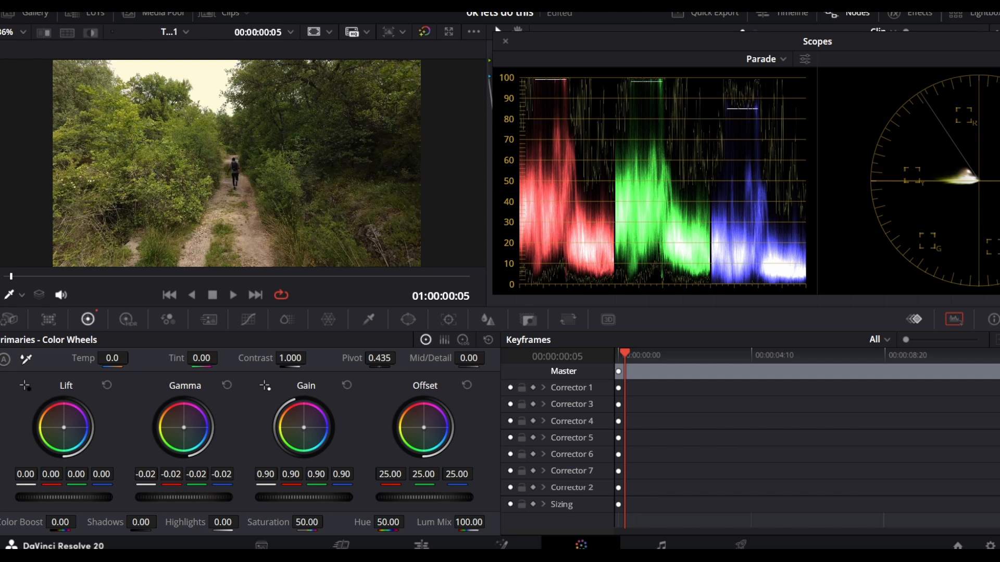
{"action": "left_click_drag", "start_coordinate": [64, 497], "coordinate": [61, 497]}
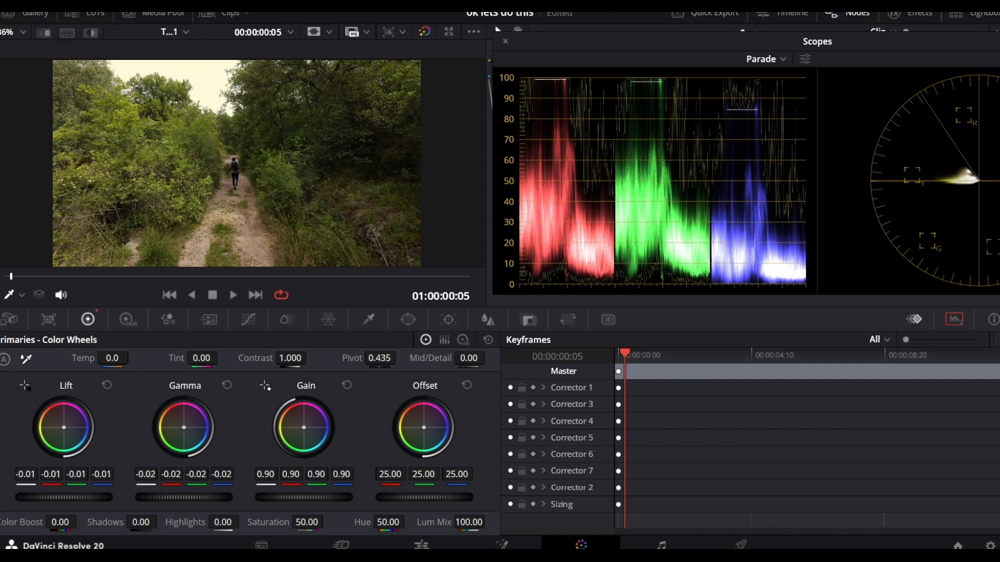
{"action": "left_click_drag", "start_coordinate": [424, 497], "coordinate": [443, 497]}
{"action": "key", "text": "ctrl+d"}
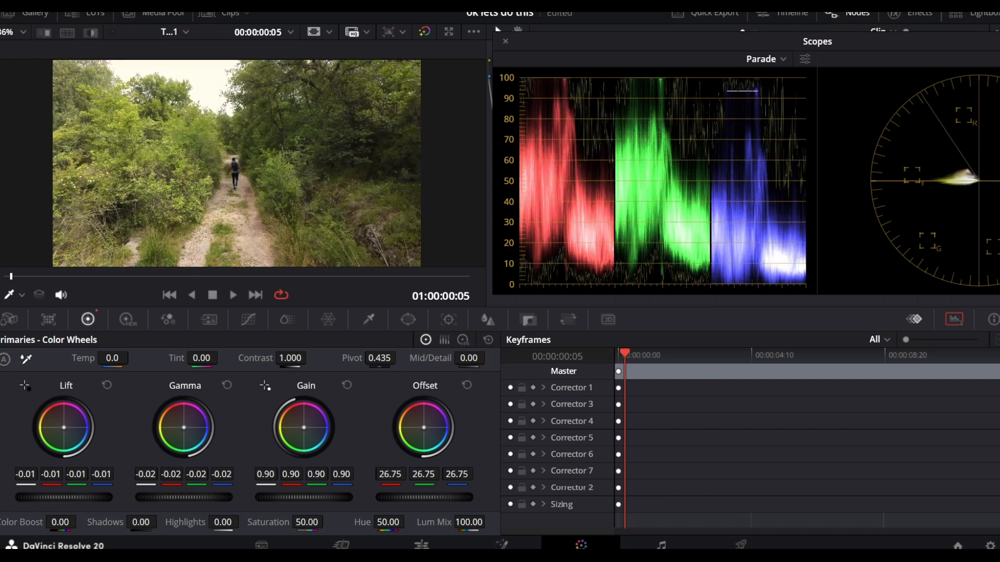
{"action": "key", "text": "ctrl+d"}
{"action": "key", "text": "ctrl+d"}
{"action": "key", "text": "ctrl+d"}
- Select the exp node and float its custom curves in an enlarged window below the scopes
{"action": "left_click_drag", "start_coordinate": [817, 41], "coordinate": [839, 267]}
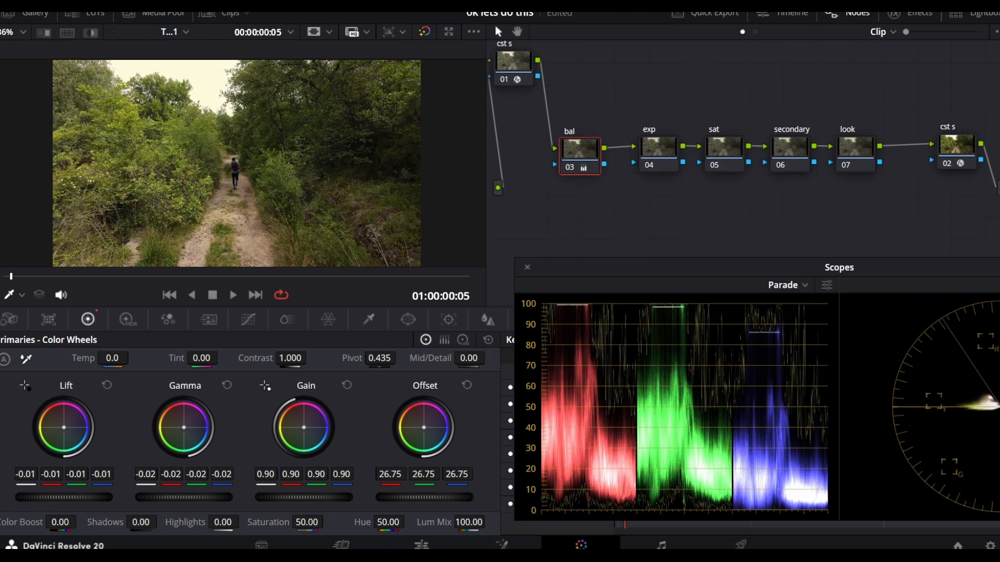
{"action": "left_click", "coordinate": [659, 149]}
{"action": "left_click_drag", "start_coordinate": [729, 267], "coordinate": [684, 33]}
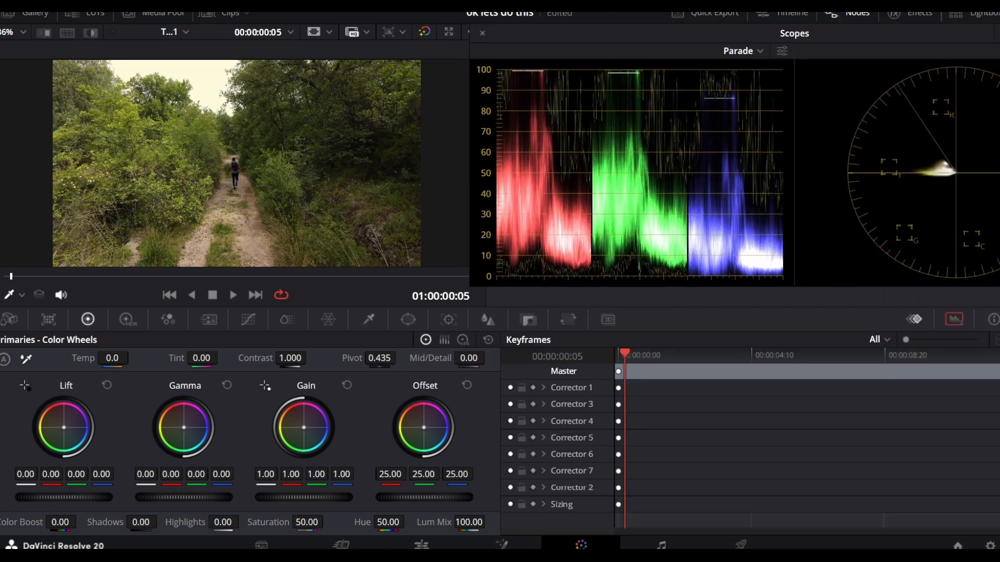
{"action": "left_click", "coordinate": [248, 319]}
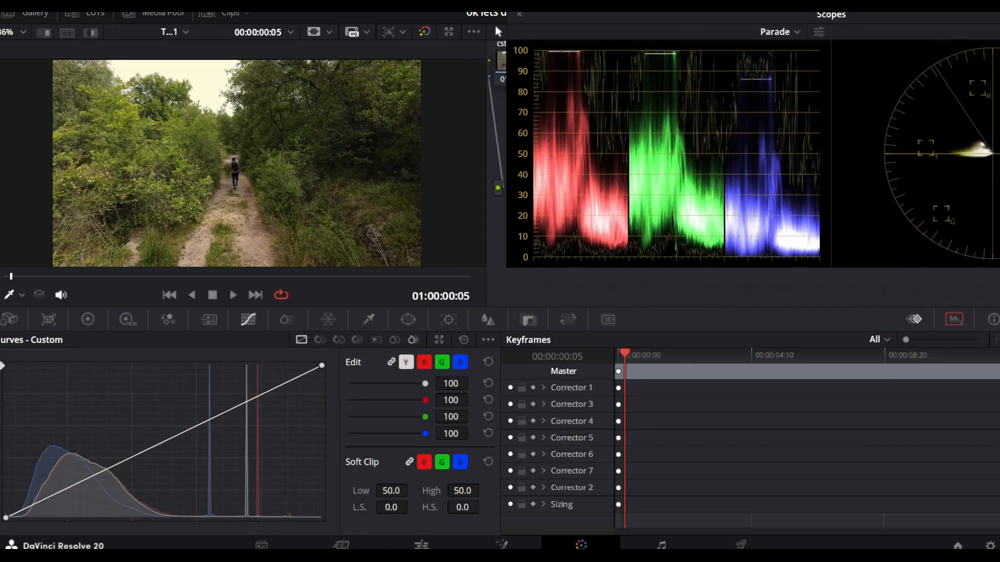
{"action": "left_click", "coordinate": [439, 340]}
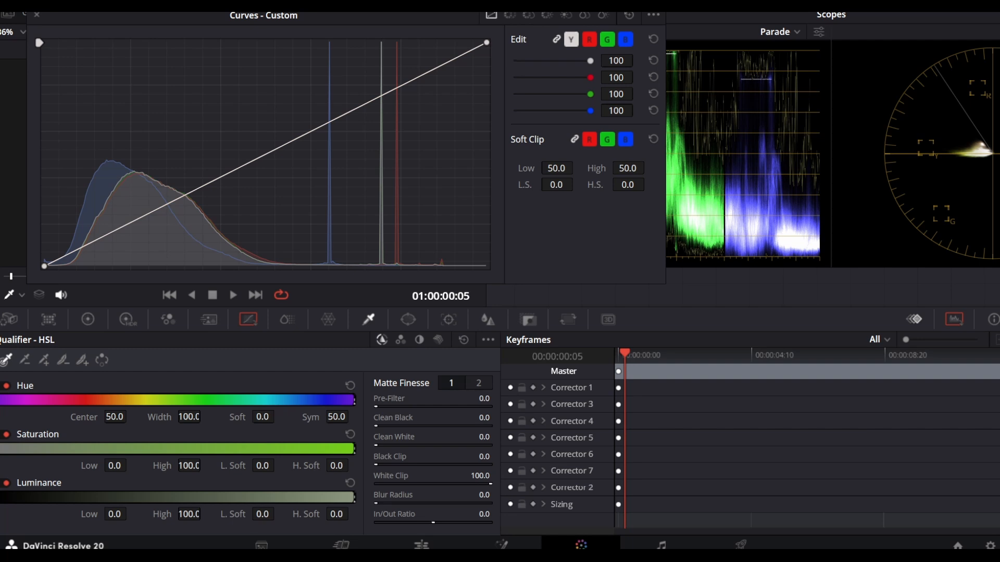
{"action": "left_click_drag", "start_coordinate": [264, 15], "coordinate": [316, 257]}
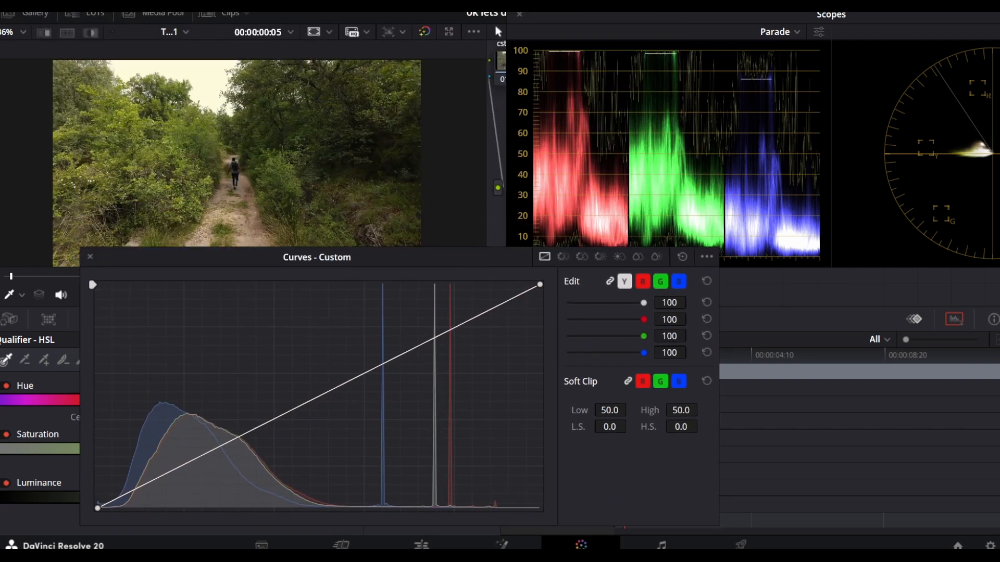
{"action": "left_click_drag", "start_coordinate": [831, 14], "coordinate": [807, 5]}
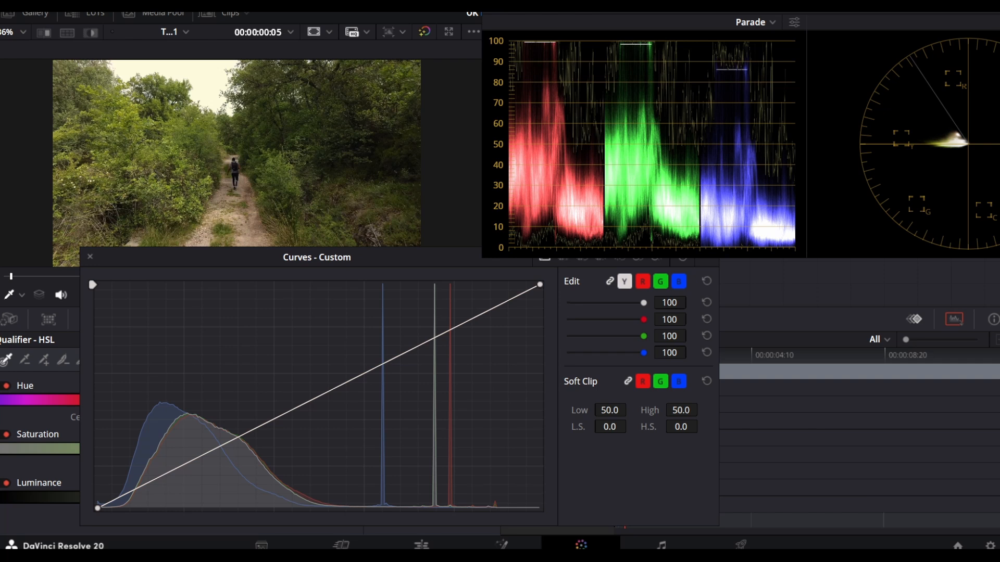
- Anchor the curve at about one third, raise a point slightly just above it, and lower the white endpoint to roll off the highlights
{"action": "left_click", "coordinate": [246, 433]}
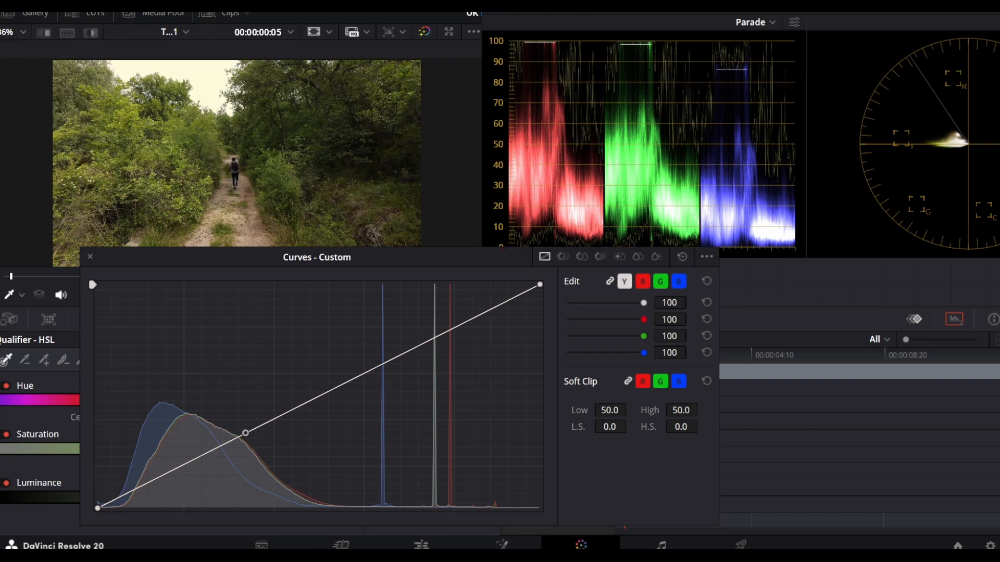
{"action": "mouse_move", "coordinate": [303, 405]}
{"action": "left_mouse_down"}
{"action": "mouse_move", "coordinate": [323, 388]}
{"action": "mouse_move", "coordinate": [292, 412]}
{"action": "mouse_move", "coordinate": [306, 396]}
{"action": "left_mouse_up"}
{"action": "left_click_drag", "start_coordinate": [294, 411], "coordinate": [300, 402]}
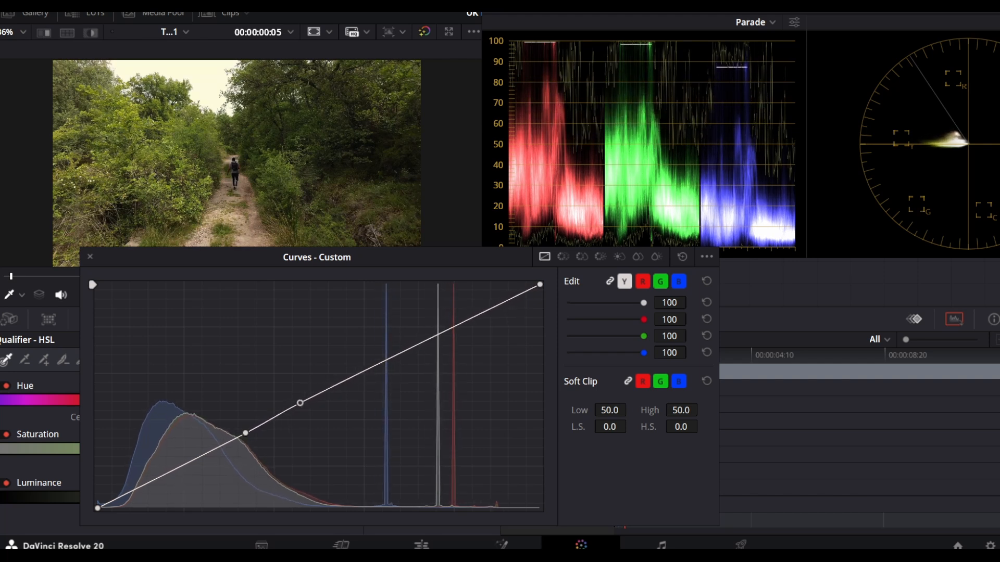
{"action": "left_click_drag", "start_coordinate": [539, 284], "coordinate": [540, 316]}
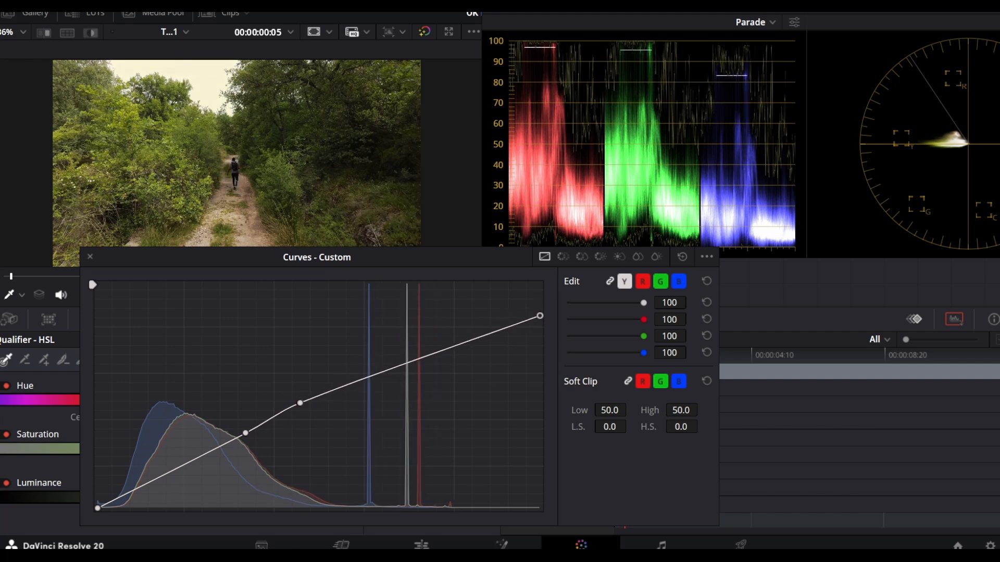
- Add two points in the curve's shadow range and pull them slightly down to deepen the shadows
{"action": "mouse_move", "coordinate": [185, 465]}
{"action": "left_mouse_down"}
{"action": "mouse_move", "coordinate": [169, 467]}
{"action": "mouse_move", "coordinate": [178, 469]}
{"action": "left_mouse_up"}
{"action": "left_click_drag", "start_coordinate": [125, 496], "coordinate": [135, 493]}
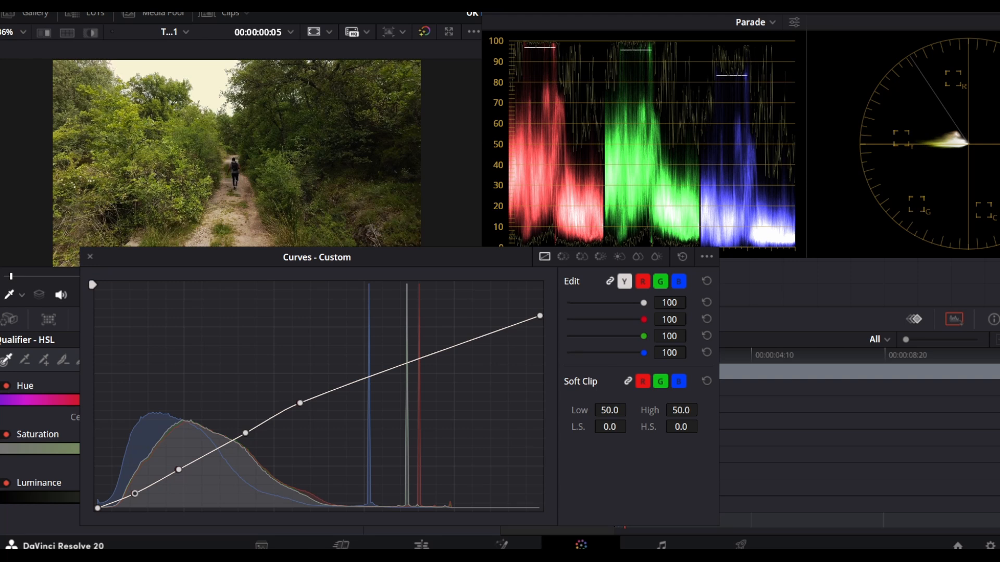
{"action": "left_click_drag", "start_coordinate": [135, 494], "coordinate": [132, 494]}
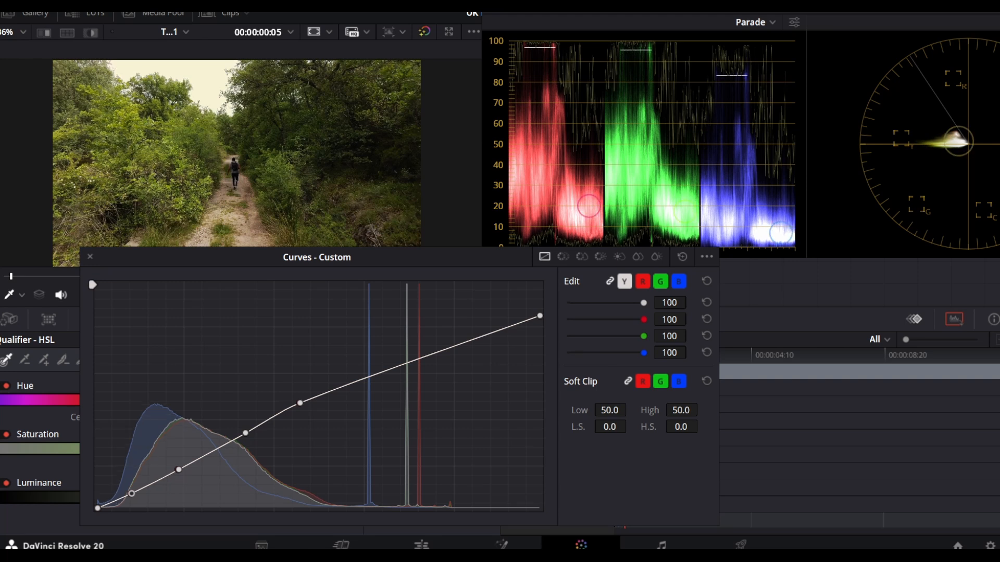
- Inspect the dark foliage up close, set the soft clip Low to 47.1 and L.S. to 39.4, and refit the viewer image
{"action": "scroll", "coordinate": [377, 177], "scroll_direction": "up", "scroll_amount": 10}
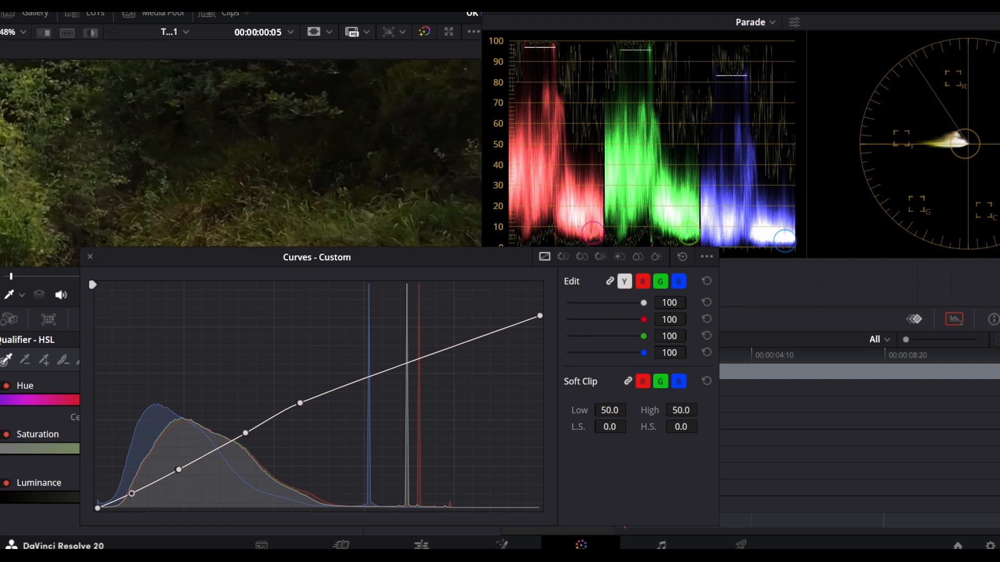
{"action": "scroll", "coordinate": [377, 178], "scroll_direction": "up", "scroll_amount": 4}
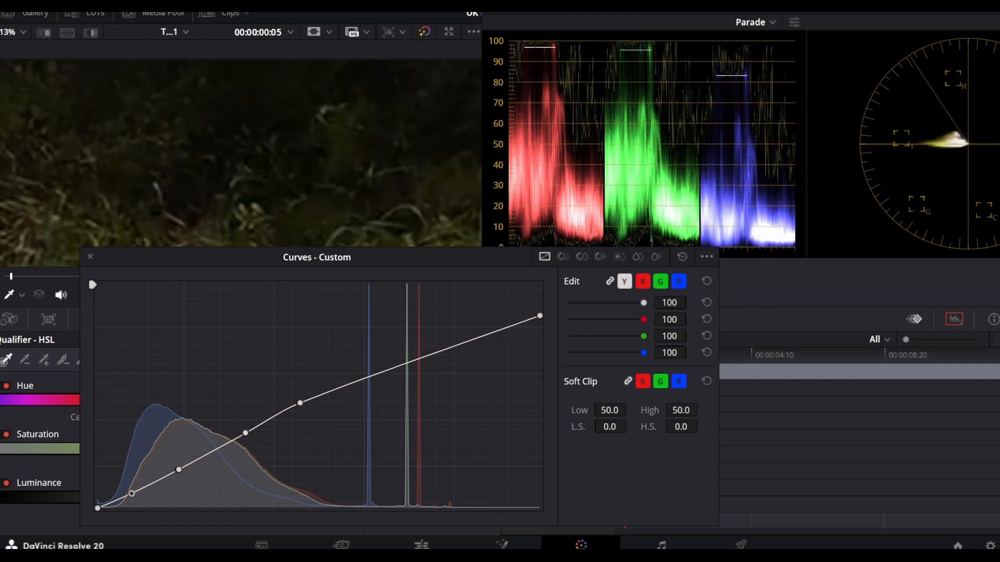
{"action": "left_click_drag", "start_coordinate": [610, 410], "coordinate": [550, 410]}
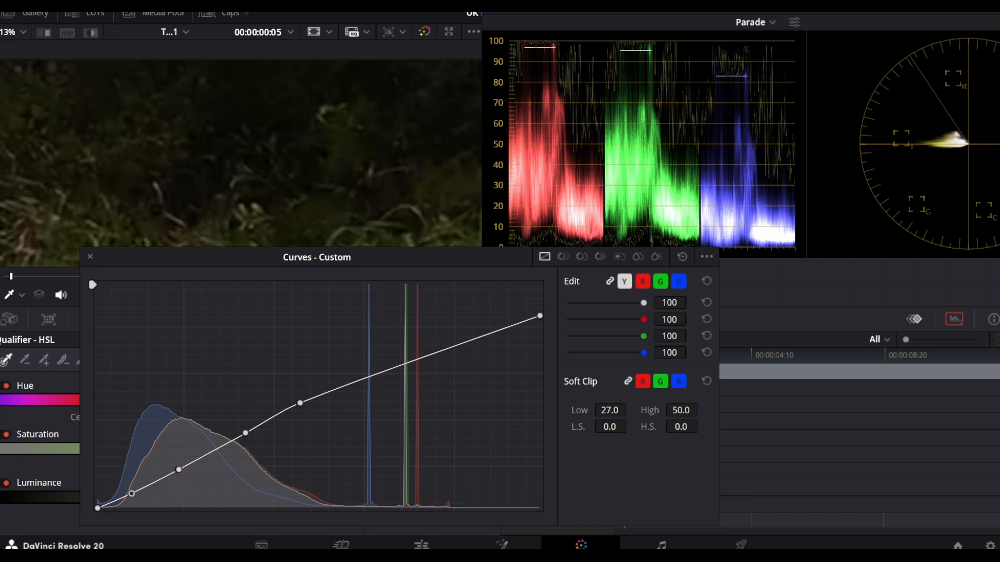
{"action": "left_click_drag", "start_coordinate": [610, 427], "coordinate": [630, 427]}
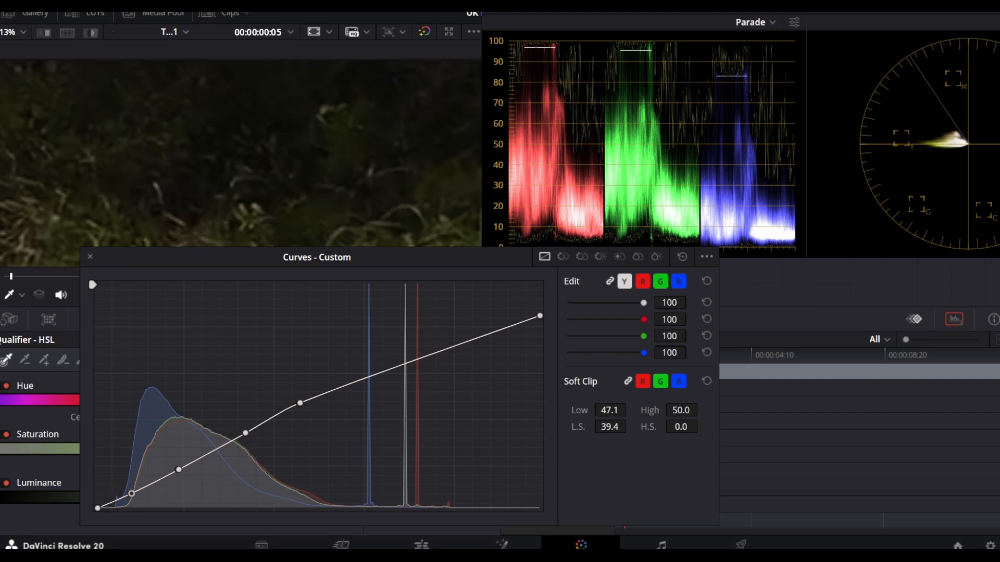
{"action": "key", "text": "shift+z"}
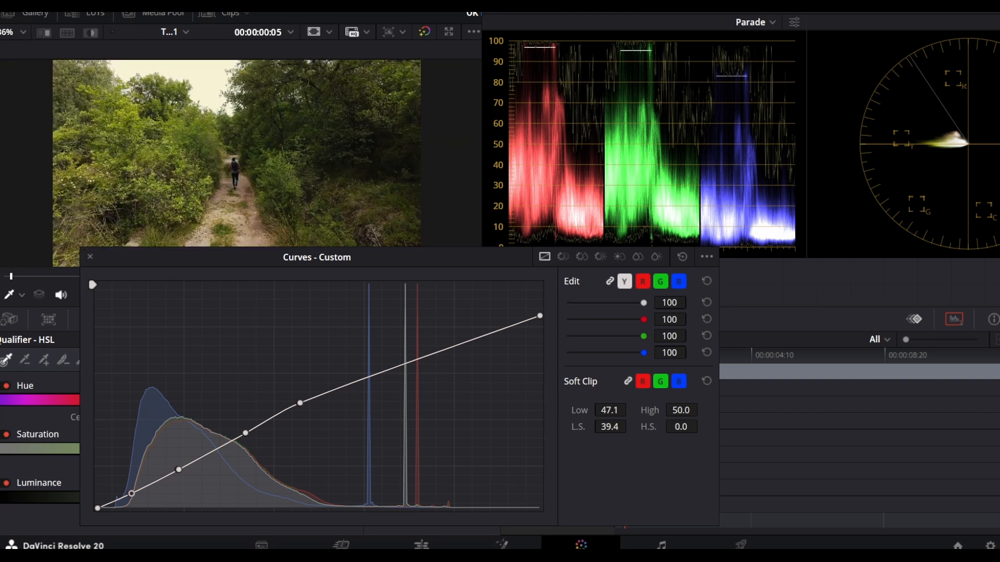
- Enable editable splines for the curve's white endpoint and lift its handle slightly to smooth the highlight roll-off
{"action": "left_click", "coordinate": [540, 316]}
{"action": "left_click", "coordinate": [707, 257]}
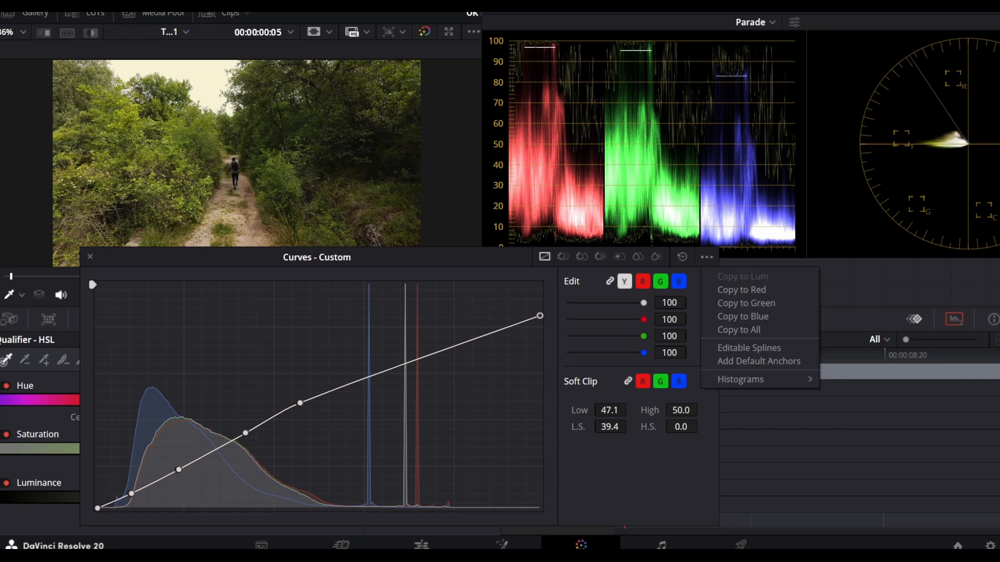
{"action": "left_click", "coordinate": [758, 361]}
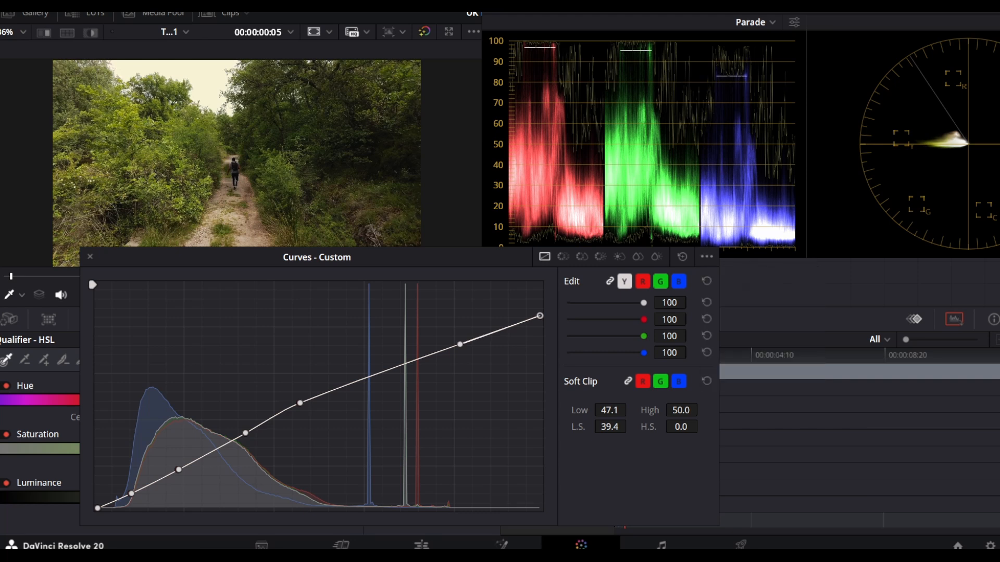
{"action": "left_click_drag", "start_coordinate": [460, 344], "coordinate": [453, 323]}
- Compare the full-screen image repeatedly with the exp node's grade disabled and enabled
{"action": "key", "text": "ctrl+d"}
{"action": "key", "text": "ctrl+d"}
{"action": "key", "text": "ctrl+d"}
{"action": "key", "text": "ctrl+d"}
{"action": "key", "text": "ctrl+d"}
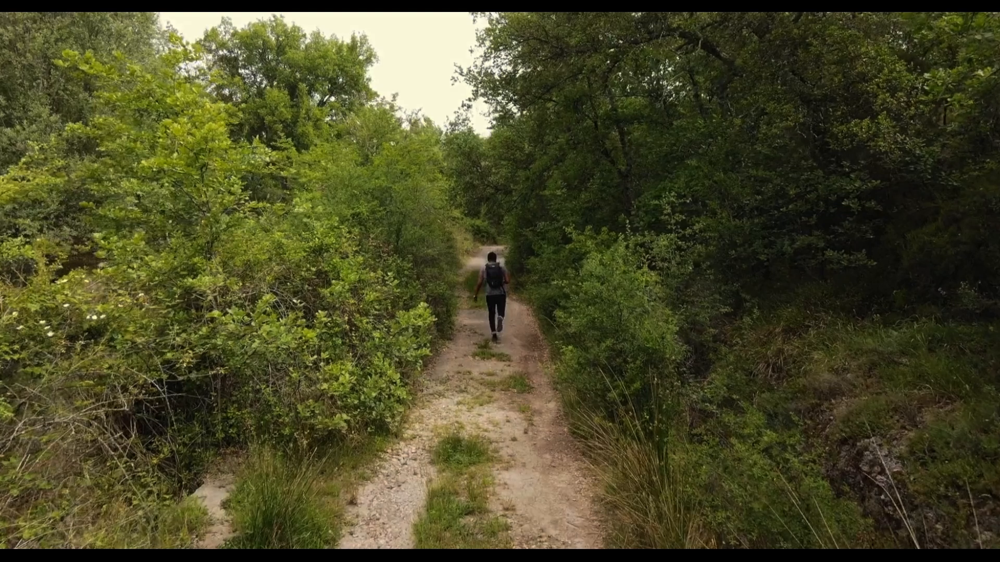
{"action": "key", "text": "ctrl+d"}
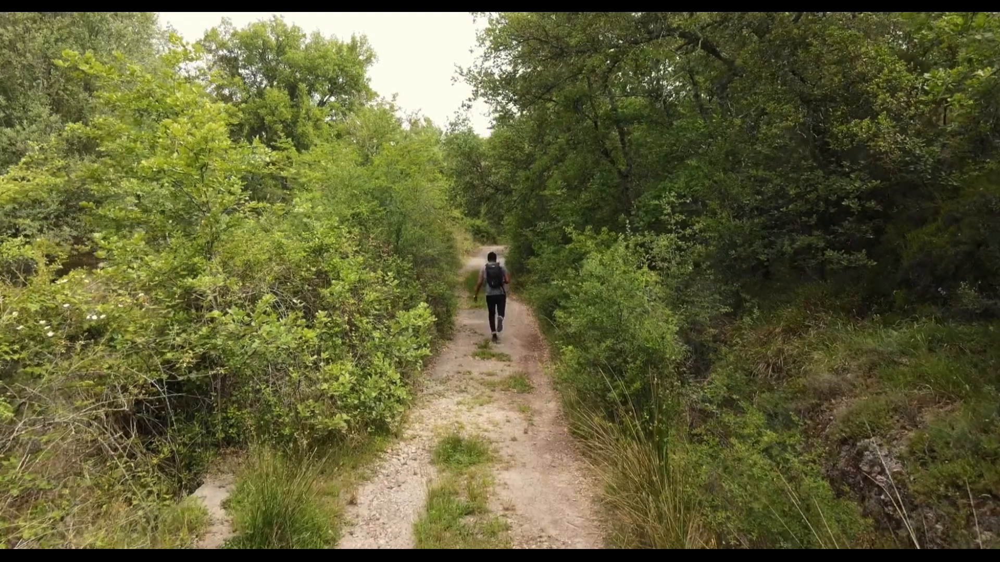
{"action": "key", "text": "ctrl+d"}
{"action": "key", "text": "ctrl+d"}
{"action": "key", "text": "ctrl+d"}
{"action": "key", "text": "ctrl+d"}
{"action": "key", "text": "ctrl+d"}
{"action": "key", "text": "Escape"}
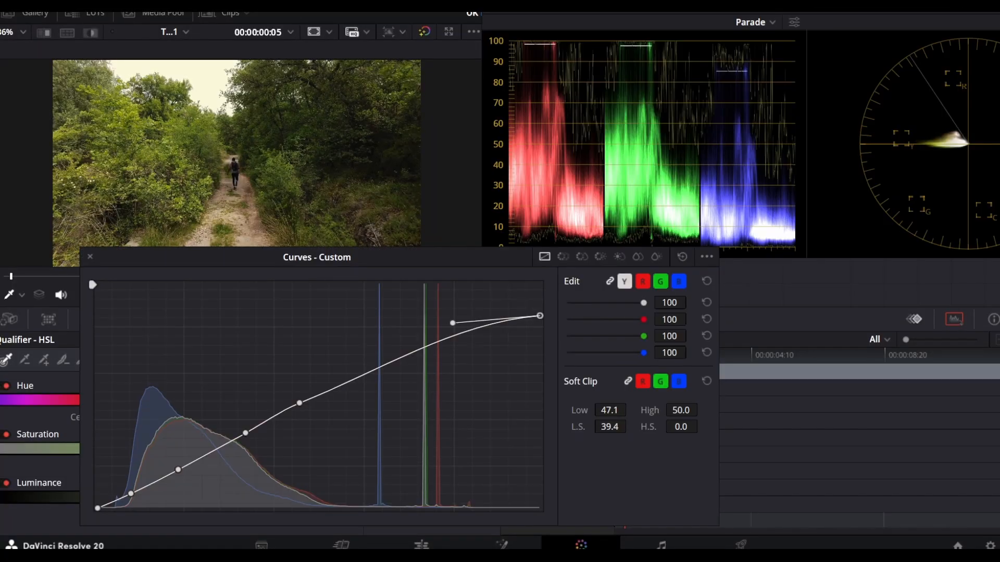
- Close the floating scopes and curves windows, and move the look node above the row of nodes
{"action": "key", "text": "ctrl+shift+w"}
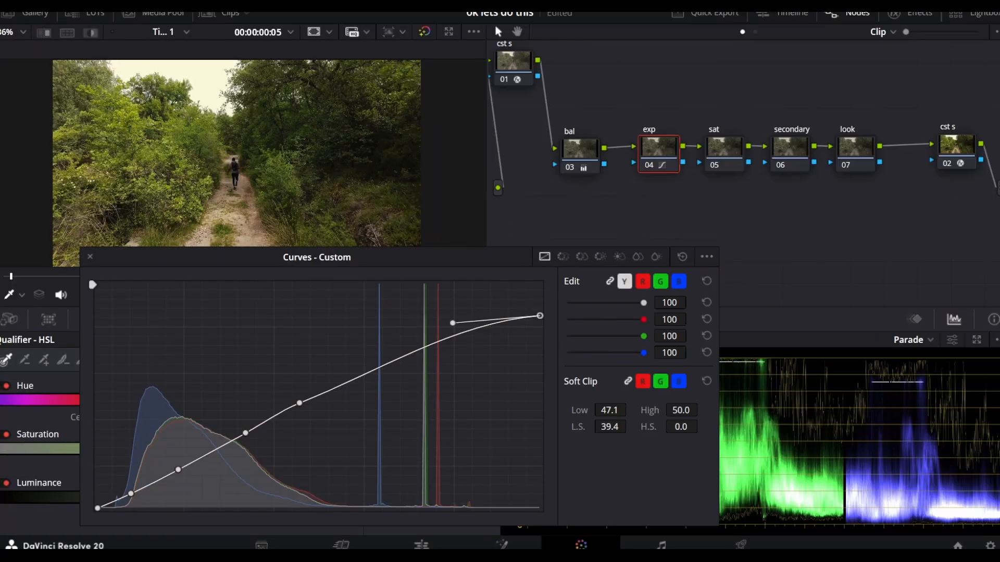
{"action": "left_click", "coordinate": [724, 148]}
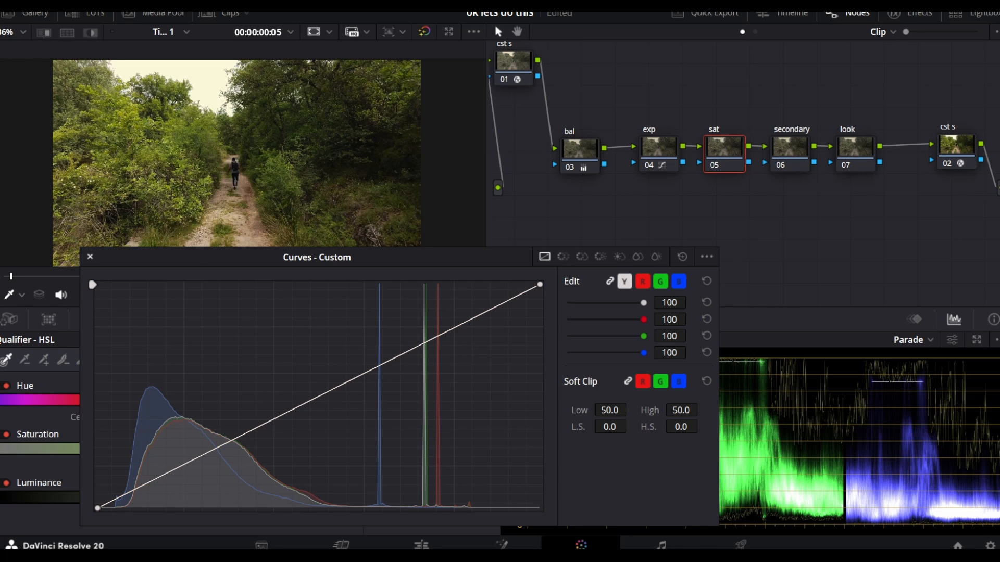
{"action": "left_click", "coordinate": [90, 257]}
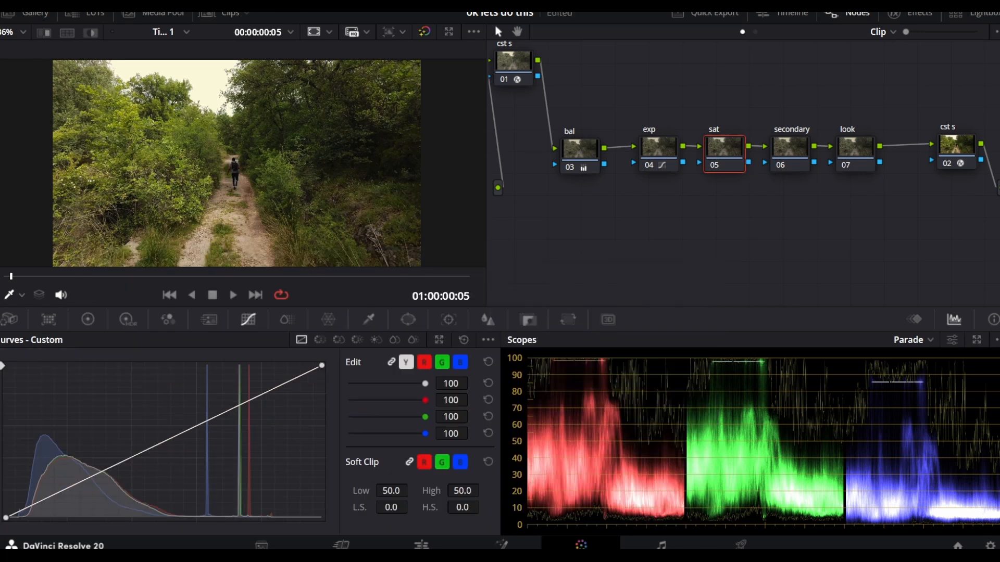
{"action": "left_click_drag", "start_coordinate": [856, 150], "coordinate": [873, 148]}
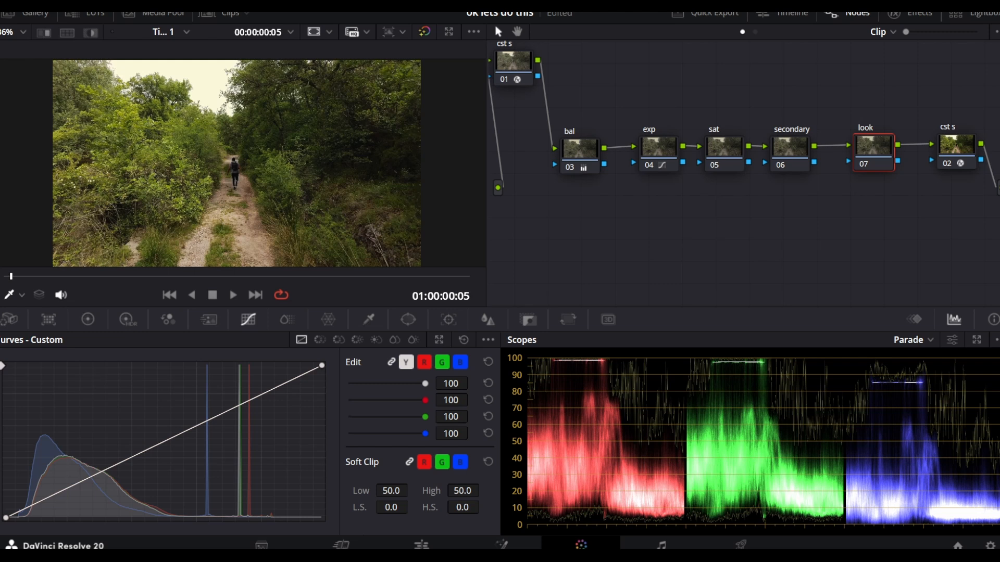
{"action": "left_click_drag", "start_coordinate": [873, 151], "coordinate": [858, 98]}
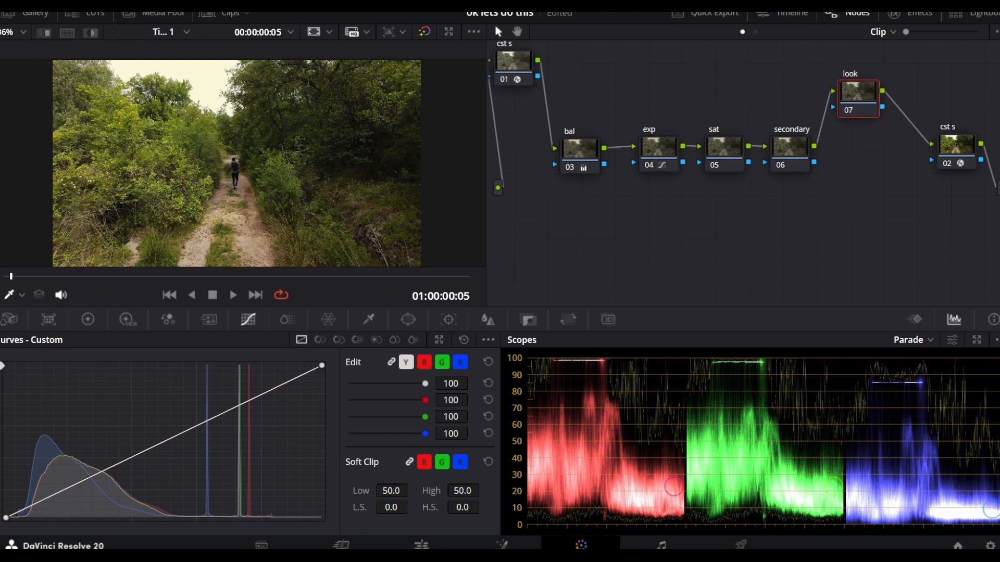
- Float the scopes over the node graph and set yellow's Hue Rotate to 4.40 on the look node's Hue Vs Hue curve
{"action": "left_click", "coordinate": [320, 340]}
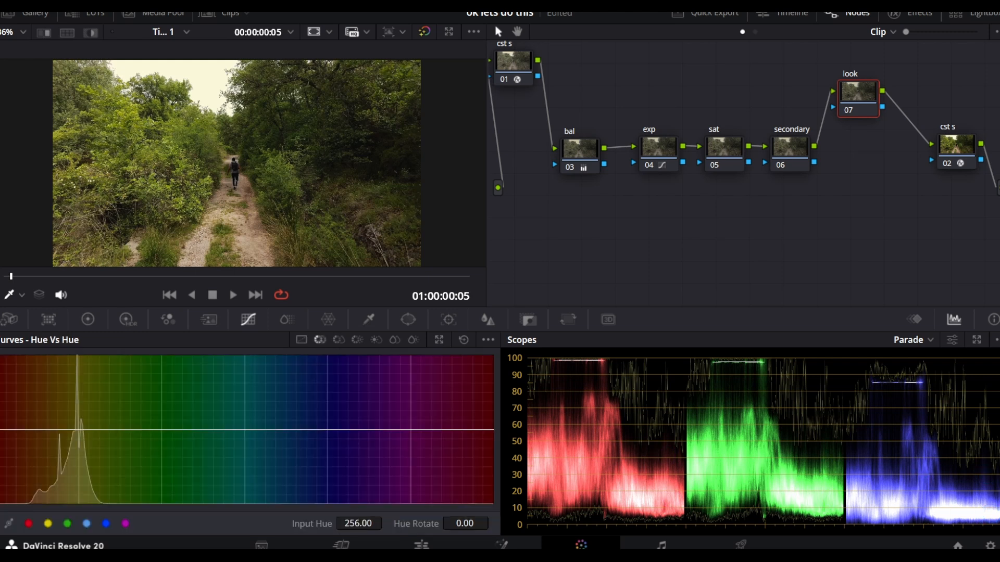
{"action": "left_click", "coordinate": [976, 339]}
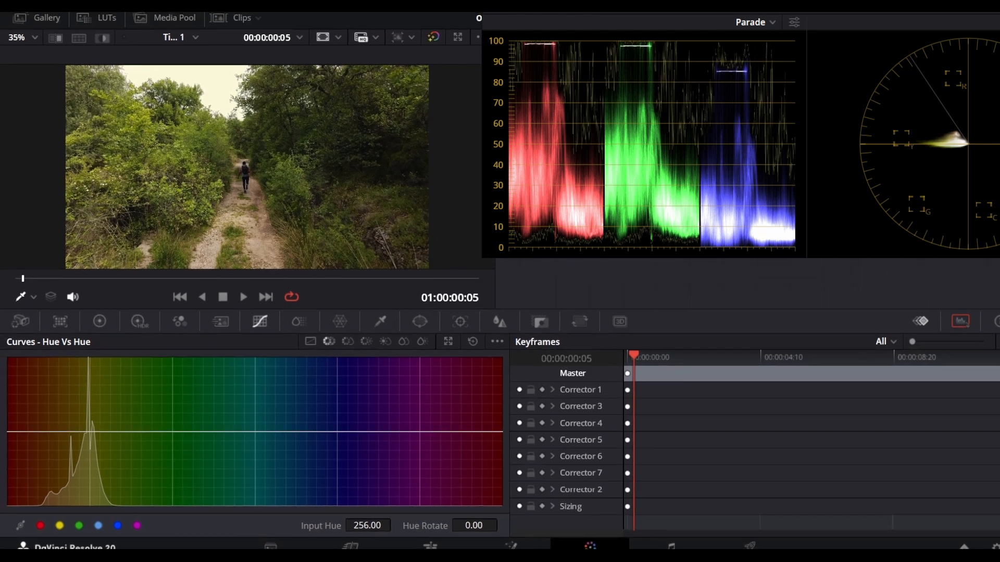
{"action": "mouse_move", "coordinate": [807, 5]}
{"action": "left_mouse_down"}
{"action": "mouse_move", "coordinate": [824, 18]}
{"action": "mouse_move", "coordinate": [807, 11]}
{"action": "left_mouse_up"}
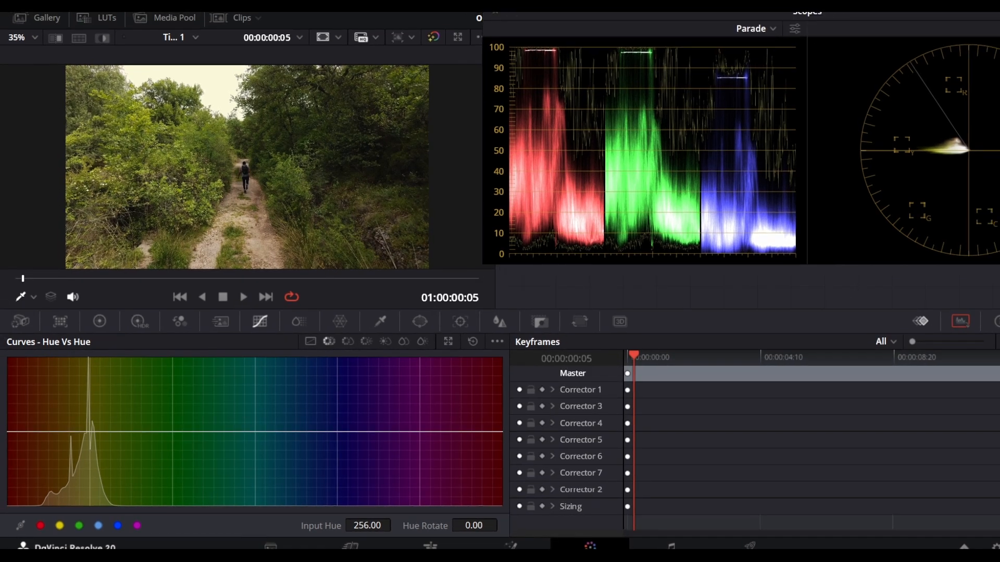
{"action": "left_click", "coordinate": [59, 525]}
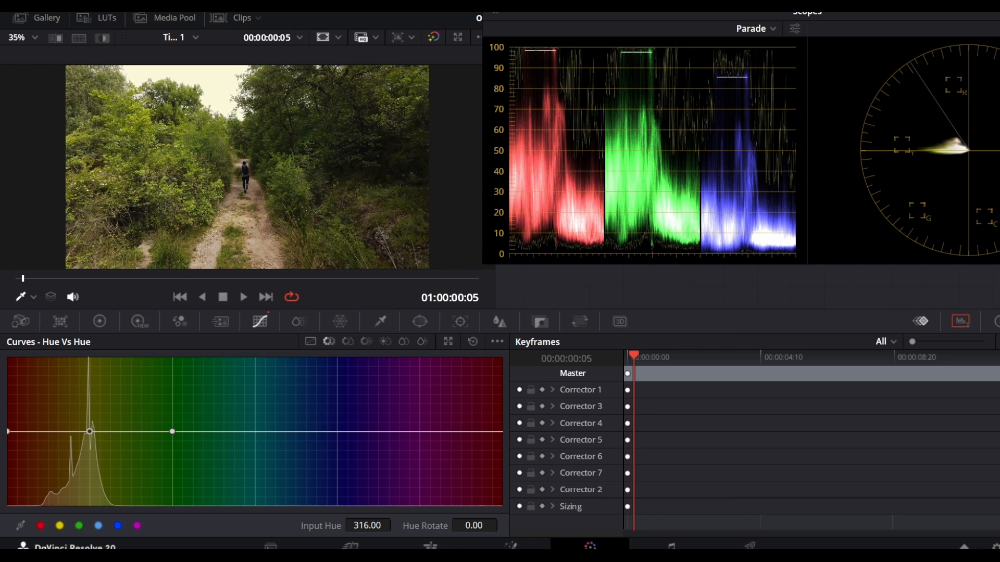
{"action": "mouse_move", "coordinate": [474, 526]}
{"action": "left_mouse_down"}
{"action": "mouse_move", "coordinate": [506, 526]}
{"action": "mouse_move", "coordinate": [492, 526]}
{"action": "left_mouse_up"}
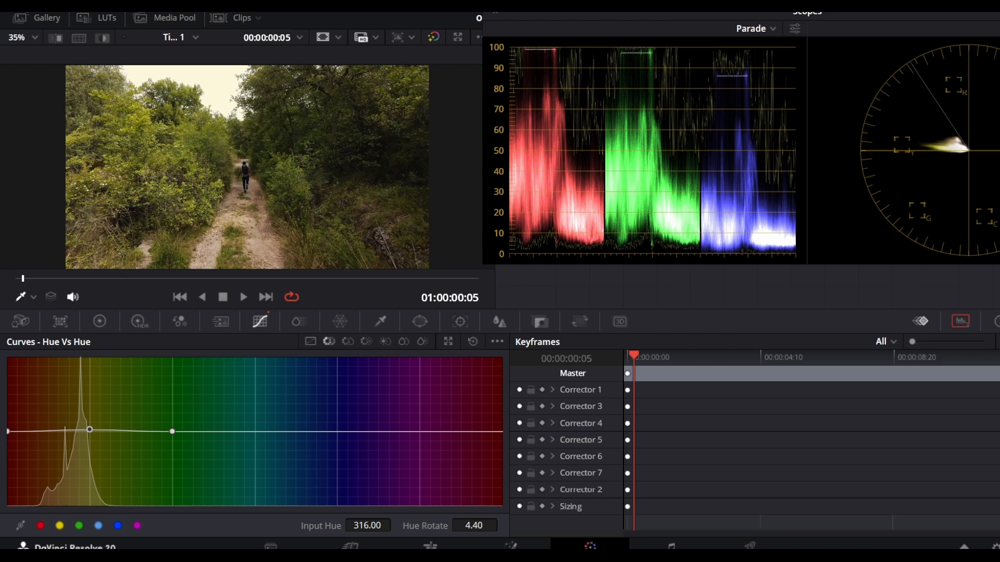
- Set Hue Rotate to -4.40 for red and -17.20 for green on the Hue Vs Hue curve
{"action": "left_click", "coordinate": [40, 526]}
{"action": "mouse_move", "coordinate": [502, 524]}
{"action": "left_mouse_down"}
{"action": "mouse_move", "coordinate": [489, 524]}
{"action": "mouse_move", "coordinate": [532, 525]}
{"action": "mouse_move", "coordinate": [493, 525]}
{"action": "mouse_move", "coordinate": [501, 524]}
{"action": "left_mouse_up"}
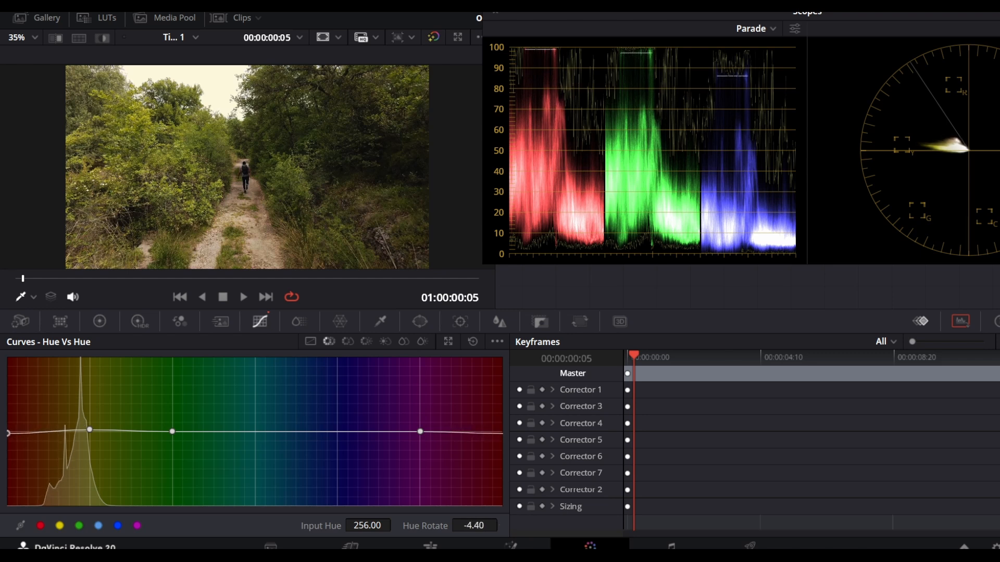
{"action": "left_click", "coordinate": [79, 526]}
{"action": "left_click_drag", "start_coordinate": [501, 525], "coordinate": [501, 525]}
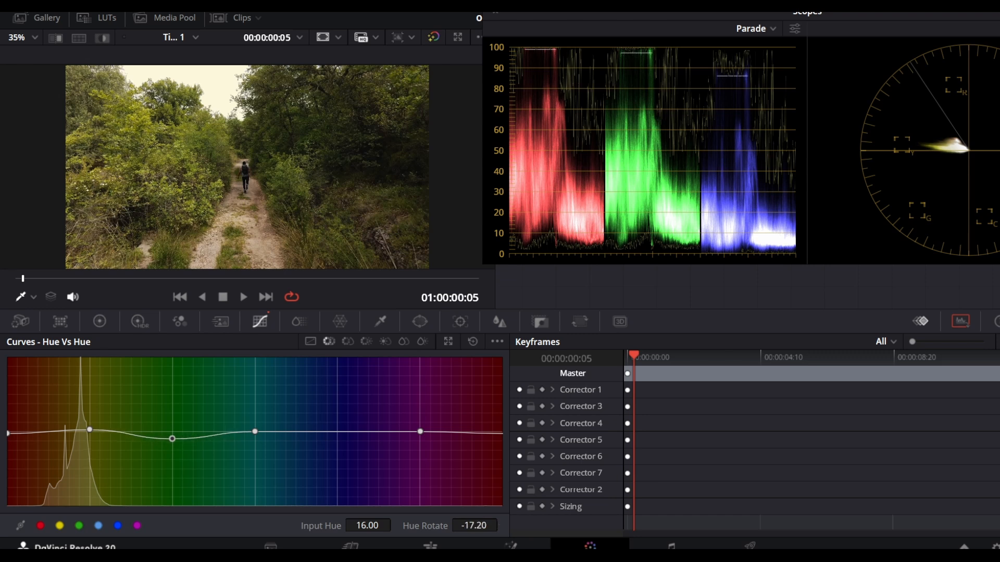
- On the Hue Vs Sat curve, set Saturation to 1.05 for yellow and 0.96 for red
{"action": "left_click", "coordinate": [347, 341]}
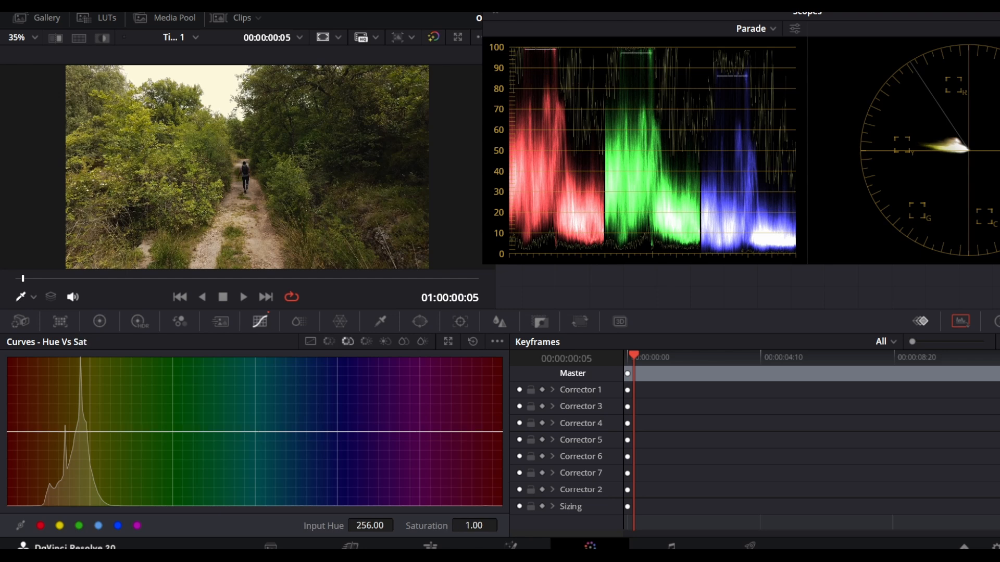
{"action": "left_click", "coordinate": [60, 525]}
{"action": "left_click_drag", "start_coordinate": [502, 525], "coordinate": [500, 525]}
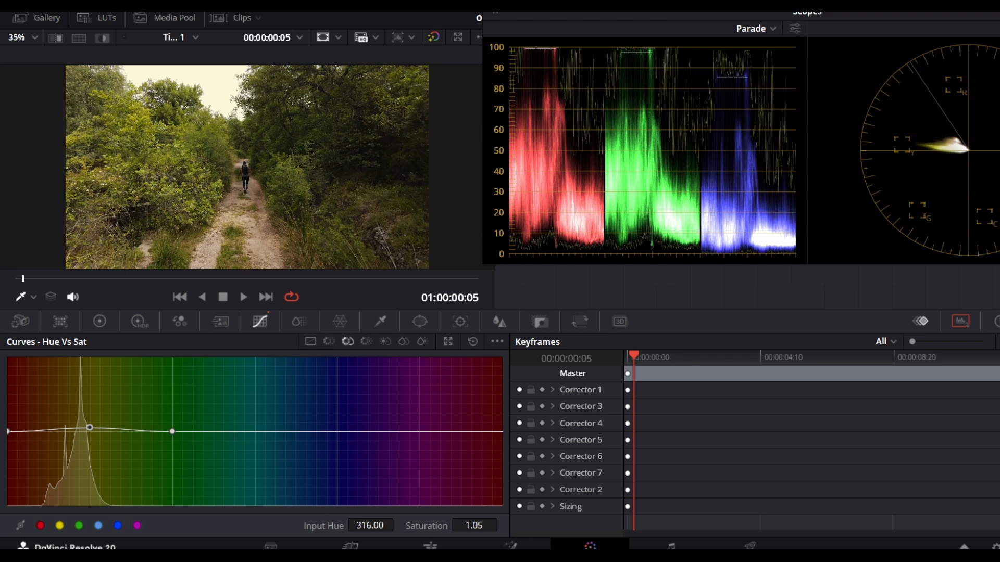
{"action": "left_click", "coordinate": [40, 526]}
{"action": "left_click_drag", "start_coordinate": [474, 526], "coordinate": [472, 526]}
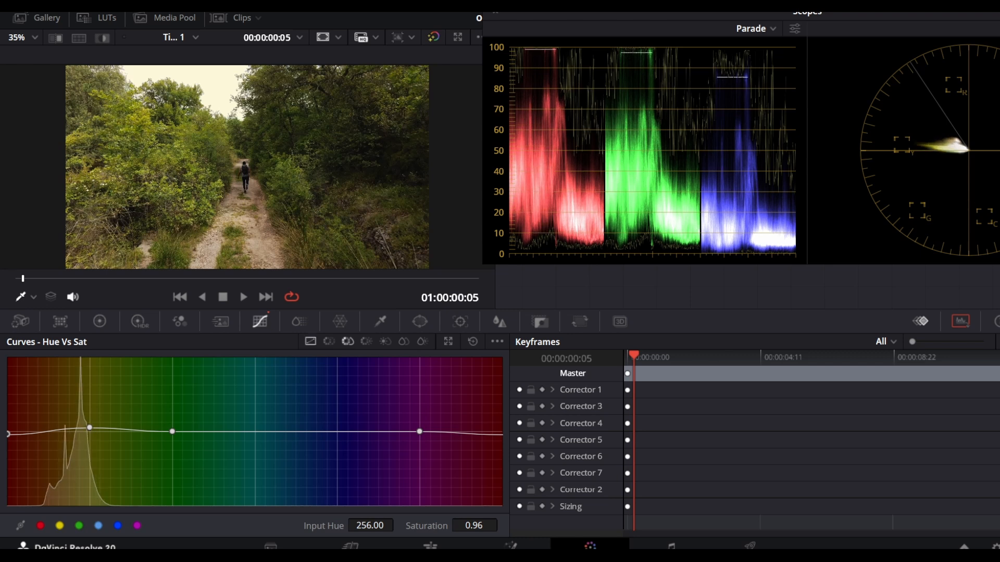
- Open the Color Warper's Chroma - Luma grids in a floating window below the image and set the luma resolution to 12
{"action": "left_click", "coordinate": [311, 341]}
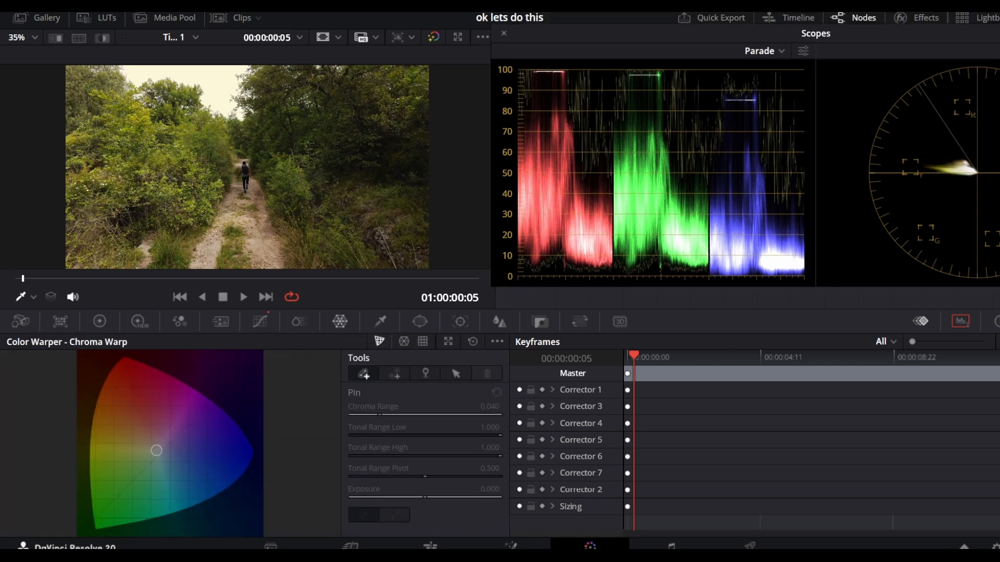
{"action": "left_click", "coordinate": [422, 341]}
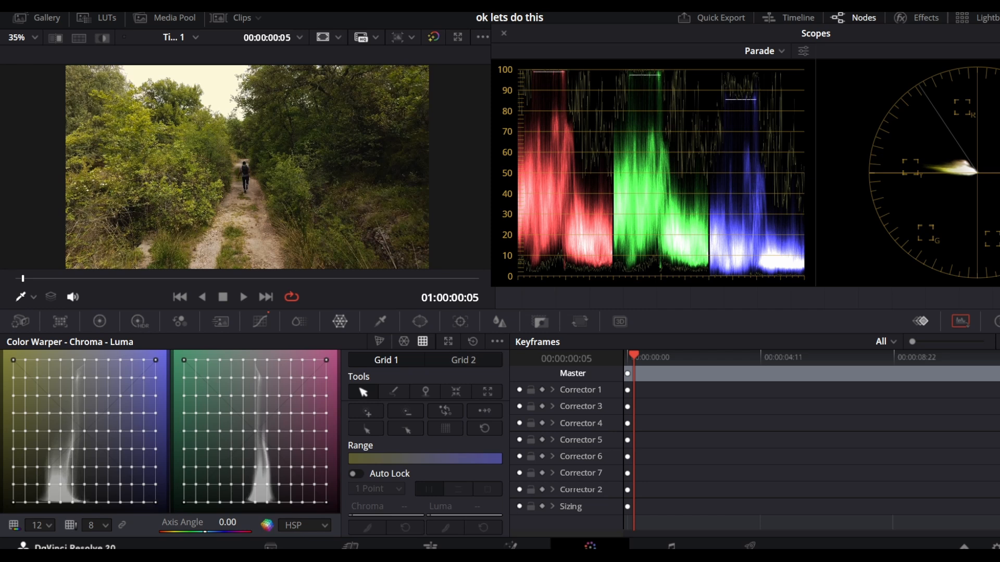
{"action": "left_click", "coordinate": [448, 342]}
{"action": "left_click_drag", "start_coordinate": [448, 245], "coordinate": [485, 280]}
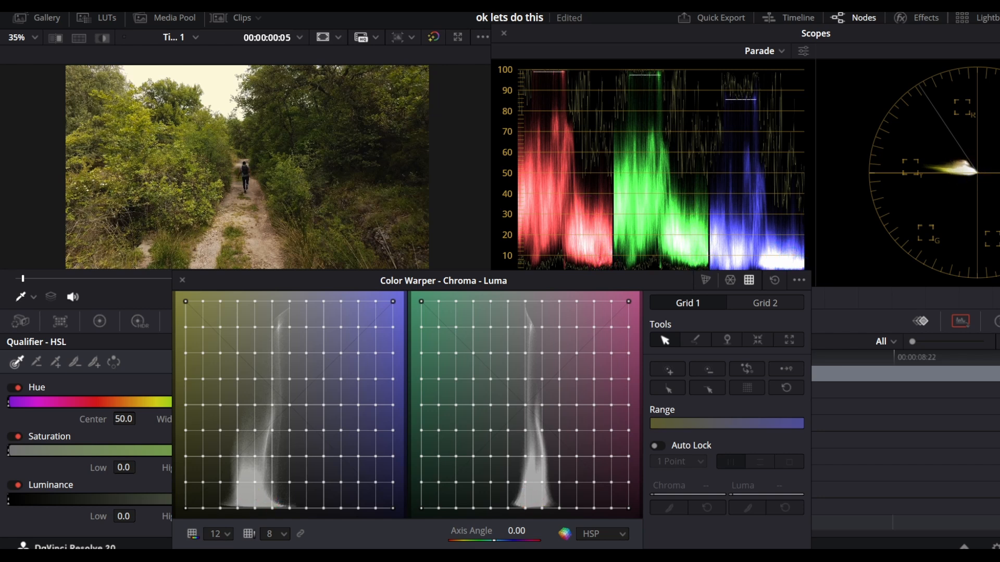
{"action": "left_click", "coordinate": [283, 533]}
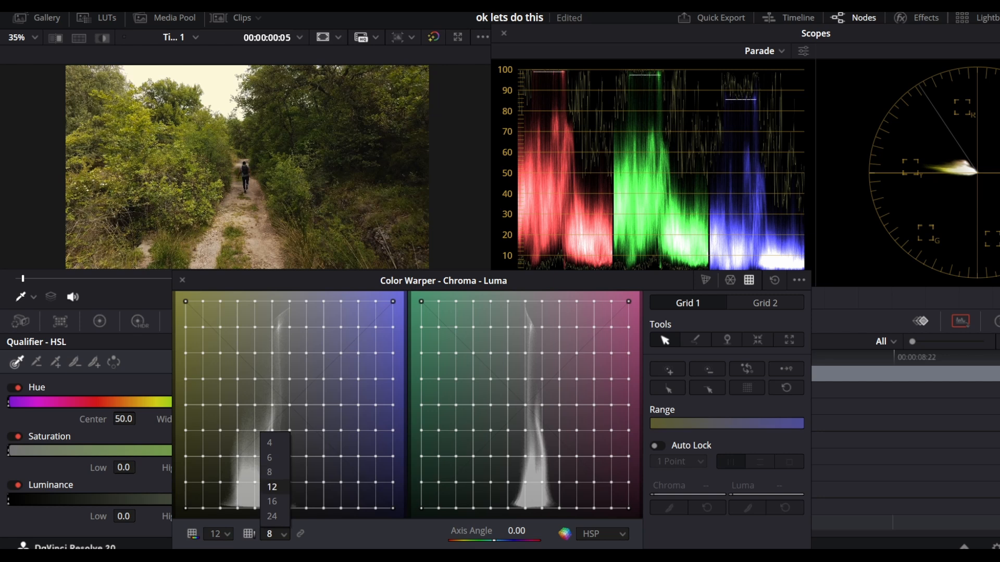
{"action": "left_click", "coordinate": [271, 482]}
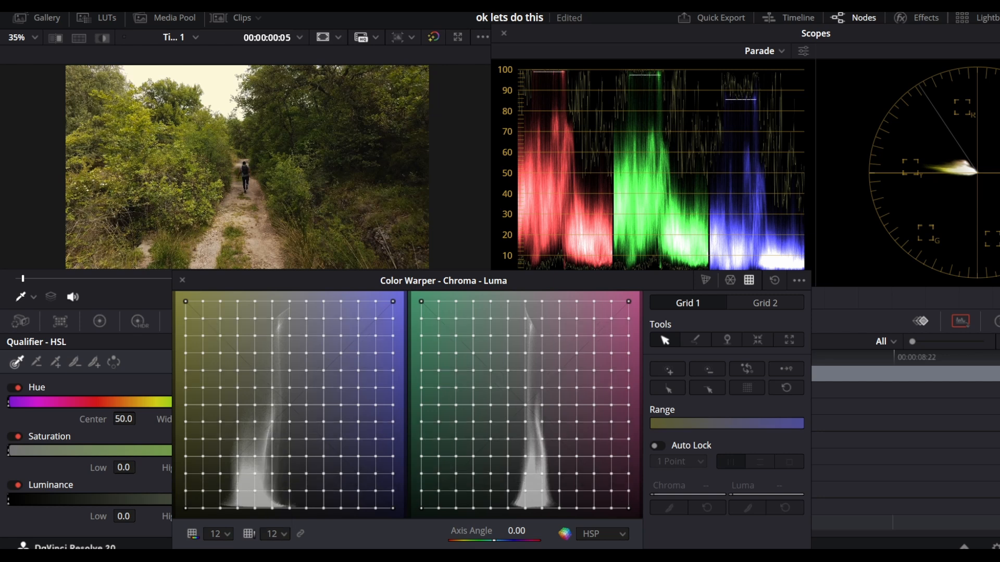
- Pin all control points in the two darkest luma rows of the yellow-blue warper grid
{"action": "left_click", "coordinate": [221, 491]}
{"action": "left_click", "coordinate": [707, 388]}
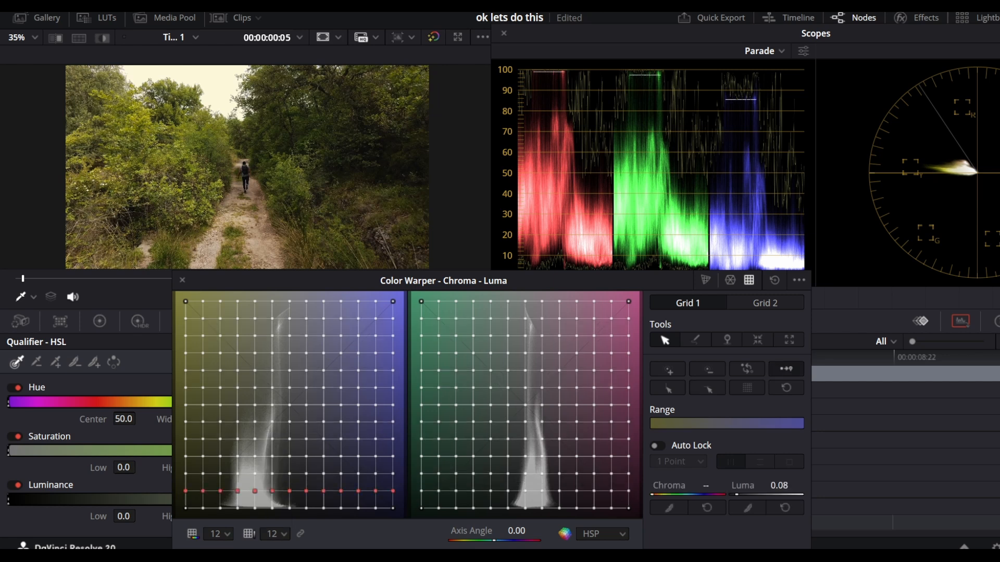
{"action": "left_click", "coordinate": [787, 369]}
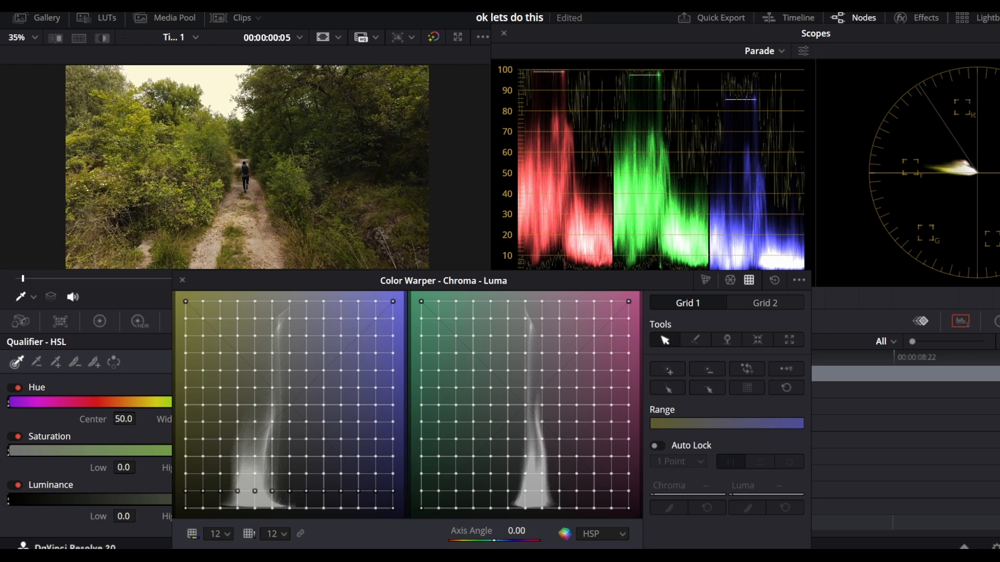
{"action": "left_click", "coordinate": [220, 508]}
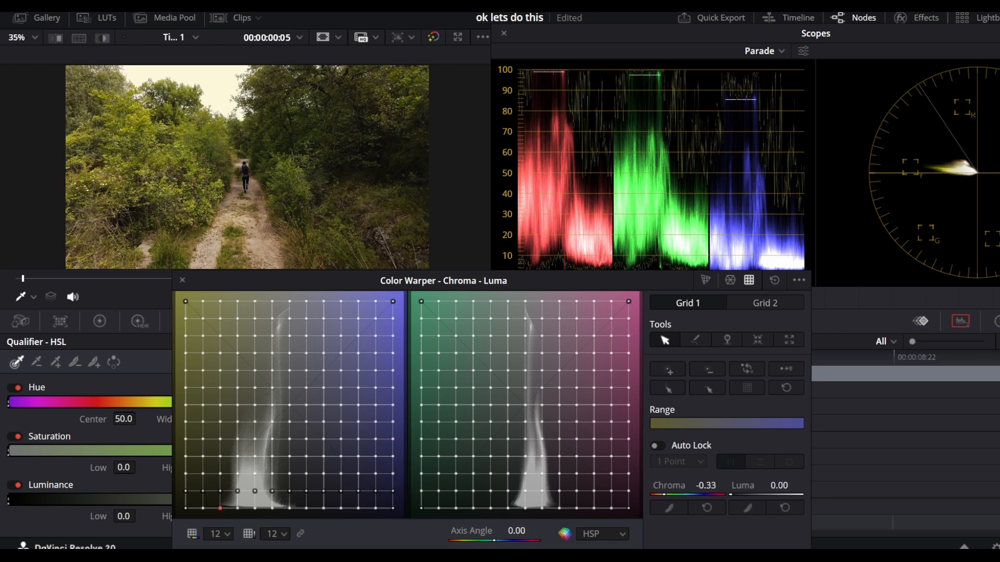
{"action": "left_click", "coordinate": [707, 387]}
{"action": "left_click", "coordinate": [786, 369]}
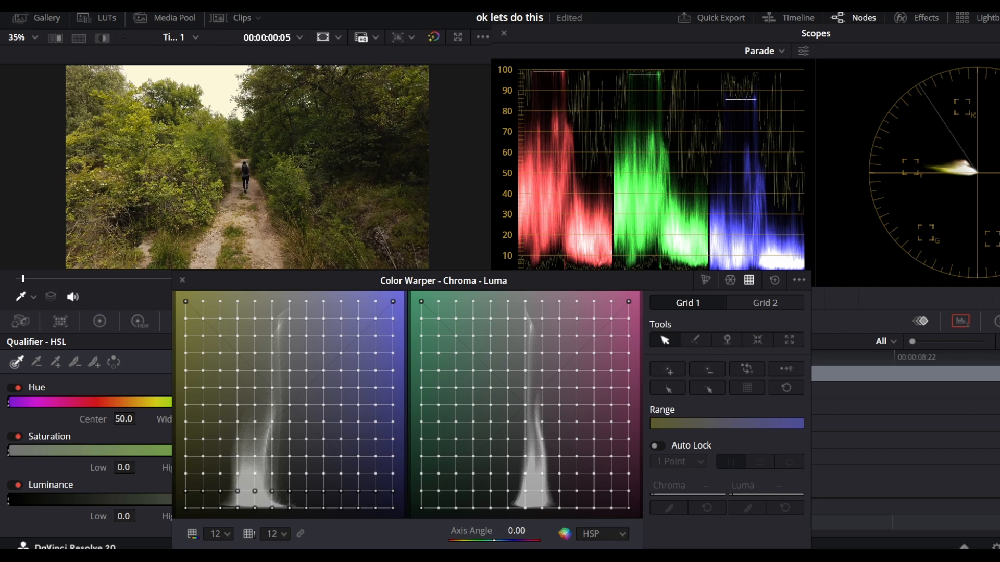
- Switch the warper's color space to HSV and set the Axis Angle to 27.72
{"action": "left_click", "coordinate": [603, 534]}
{"action": "left_click", "coordinate": [594, 458]}
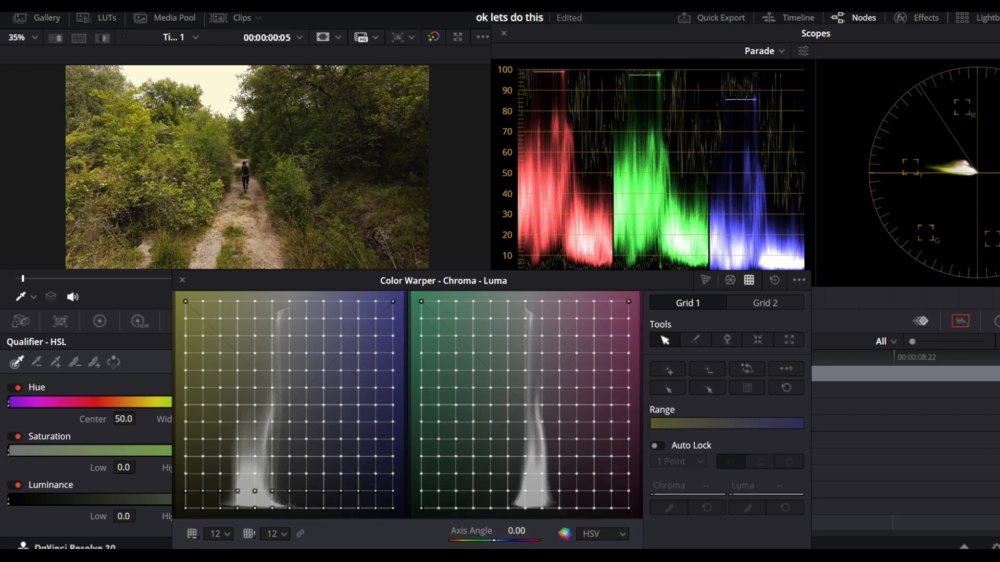
{"action": "mouse_move", "coordinate": [517, 531]}
{"action": "left_mouse_down"}
{"action": "mouse_move", "coordinate": [486, 531]}
{"action": "mouse_move", "coordinate": [532, 531]}
{"action": "left_mouse_up"}
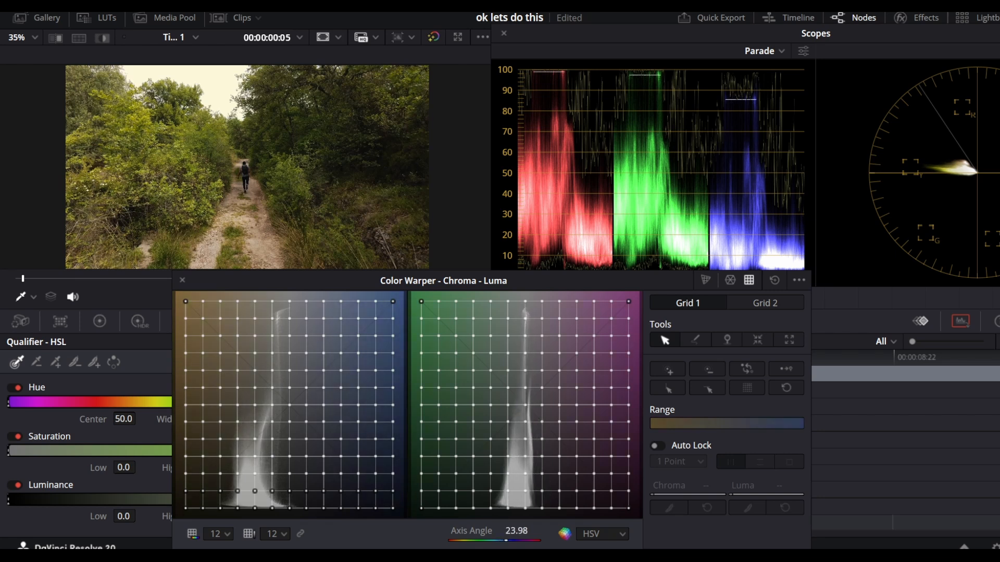
{"action": "left_click", "coordinate": [272, 508]}
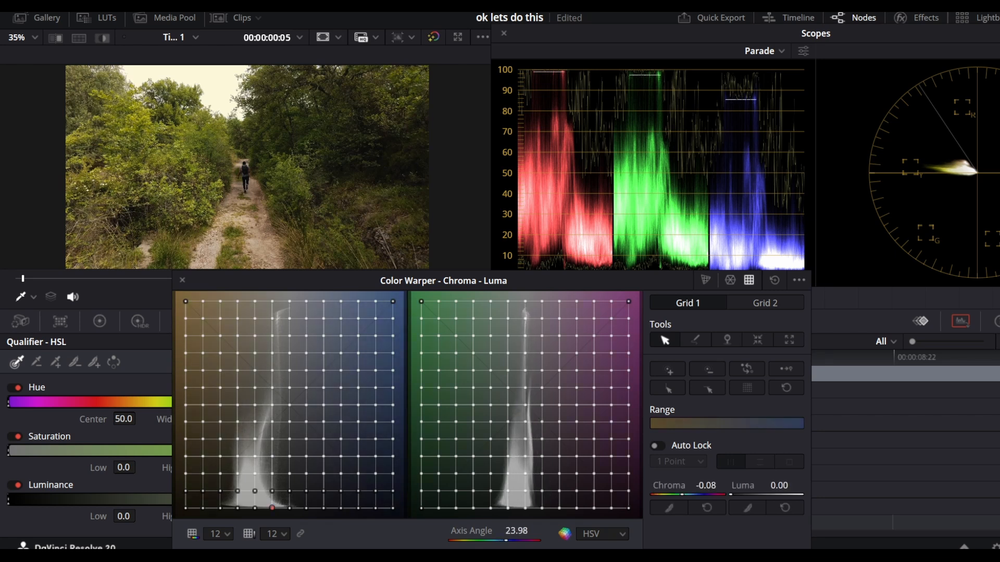
{"action": "left_click_drag", "start_coordinate": [517, 531], "coordinate": [518, 531]}
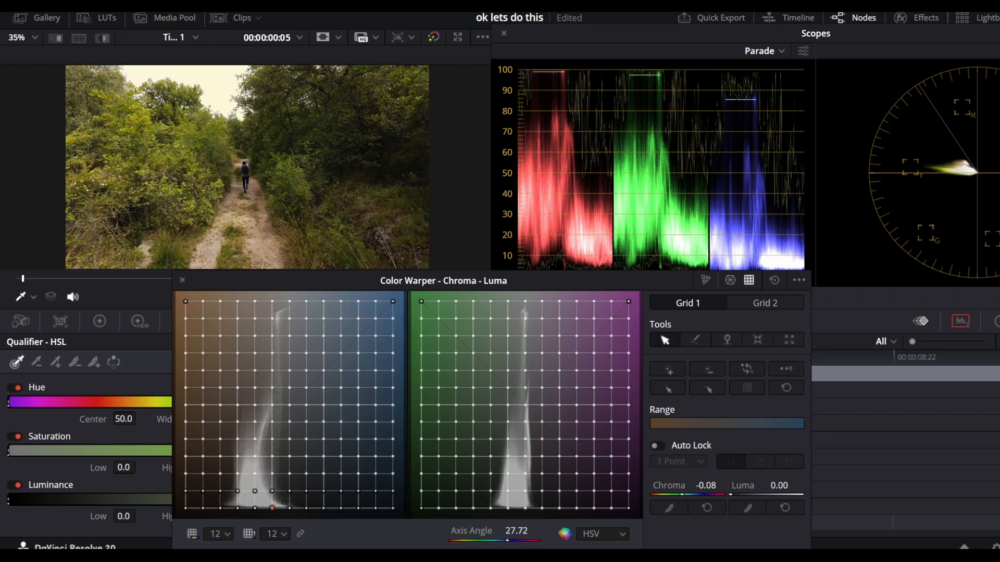
- In the yellow-blue warper grid, shift the darkest-row point near the neutral axis to Chroma -0.02 and pin its original column
{"action": "left_click_drag", "start_coordinate": [273, 508], "coordinate": [285, 508]}
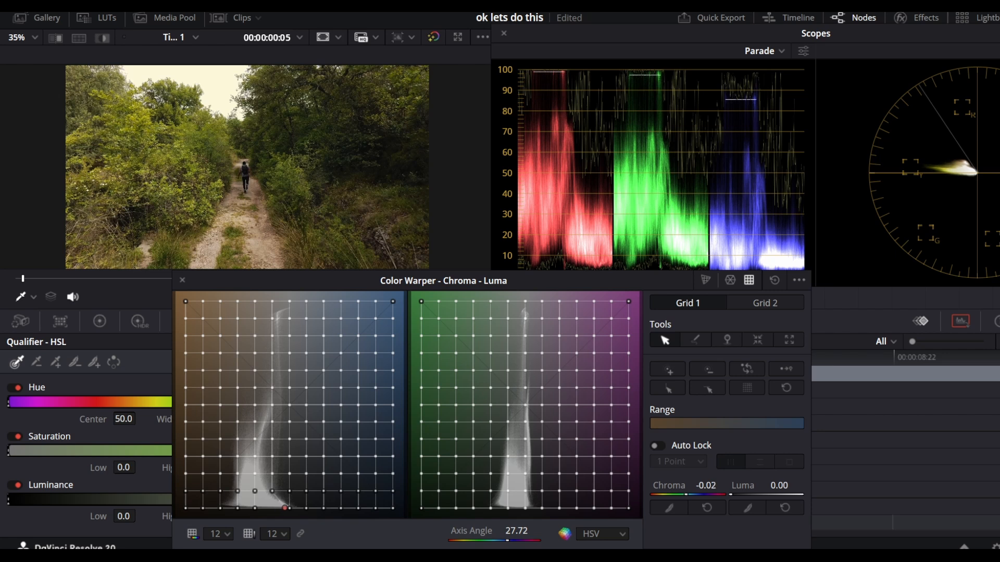
{"action": "left_click", "coordinate": [271, 491]}
{"action": "mouse_move", "coordinate": [271, 491]}
{"action": "left_mouse_down"}
{"action": "mouse_move", "coordinate": [289, 491]}
{"action": "mouse_move", "coordinate": [273, 491]}
{"action": "left_mouse_up"}
{"action": "left_click", "coordinate": [668, 389]}
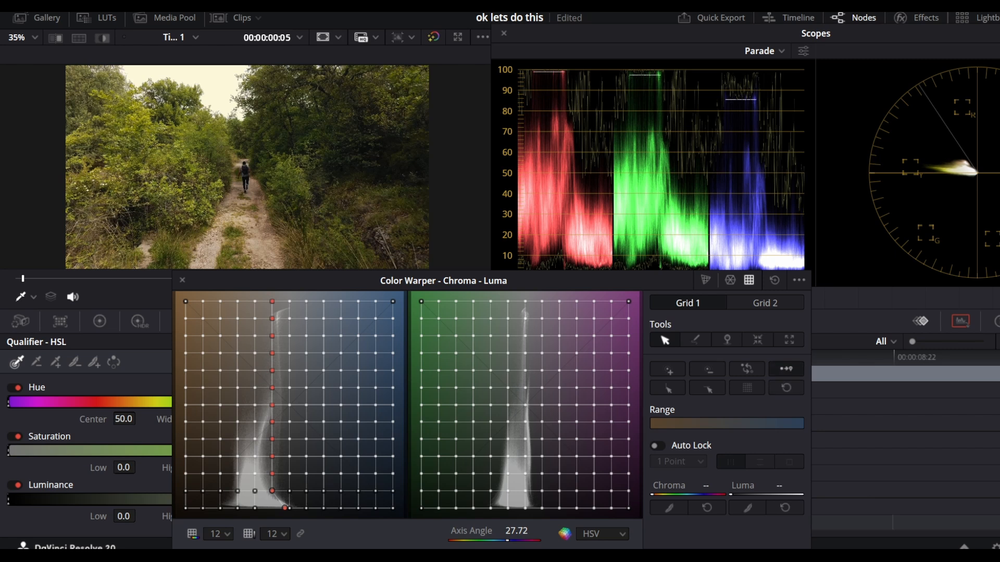
{"action": "left_click", "coordinate": [786, 368]}
- Shift three neighbouring points in the second-darkest row of the yellow-blue grid toward blue, to Chroma -0.01, -0.10 and -0.24
{"action": "left_click", "coordinate": [271, 491]}
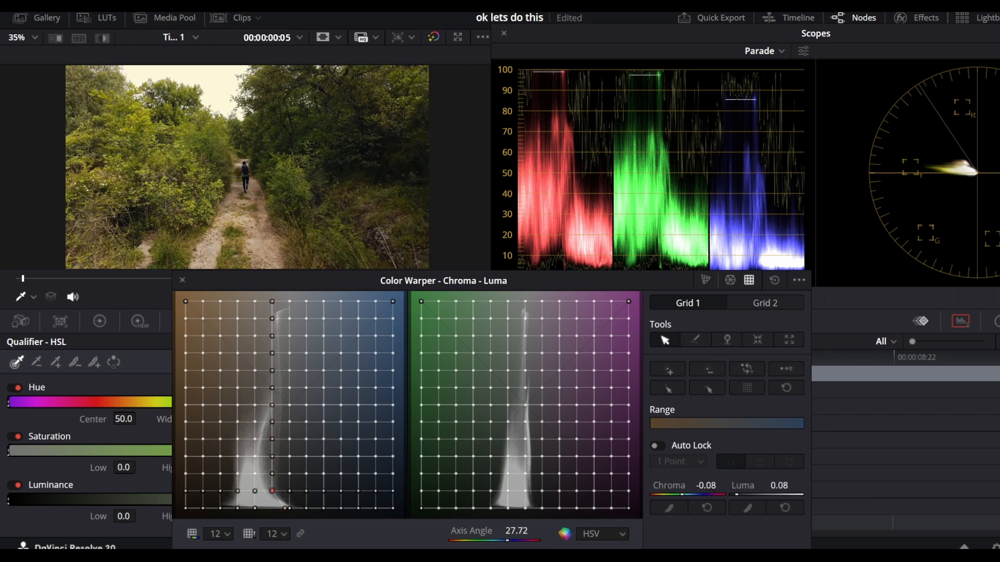
{"action": "left_click_drag", "start_coordinate": [272, 491], "coordinate": [285, 491]}
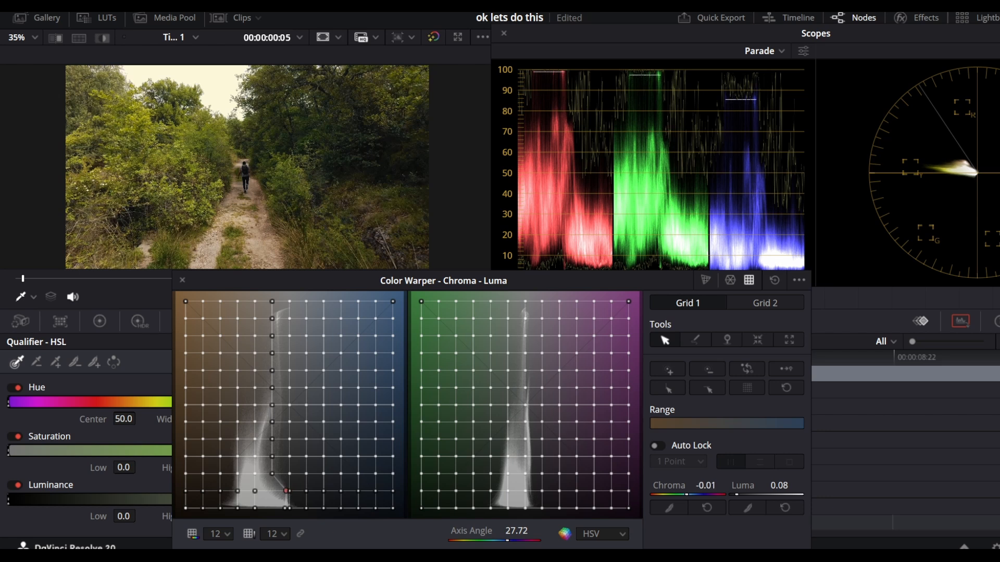
{"action": "left_click", "coordinate": [254, 491]}
{"action": "left_click_drag", "start_coordinate": [255, 491], "coordinate": [270, 491]}
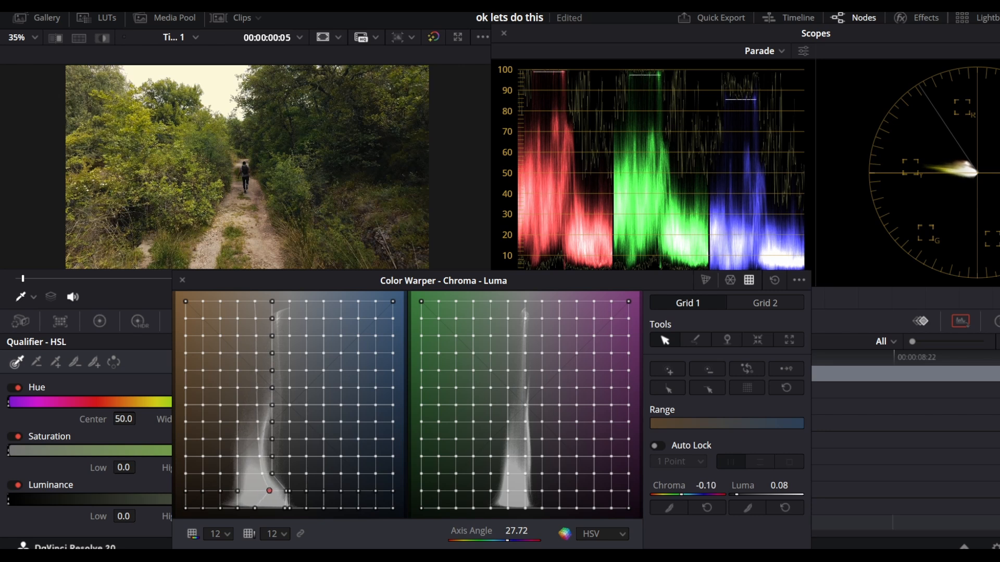
{"action": "left_click", "coordinate": [238, 491]}
{"action": "mouse_move", "coordinate": [237, 491]}
{"action": "left_mouse_down"}
{"action": "mouse_move", "coordinate": [224, 491]}
{"action": "mouse_move", "coordinate": [240, 491]}
{"action": "left_mouse_up"}
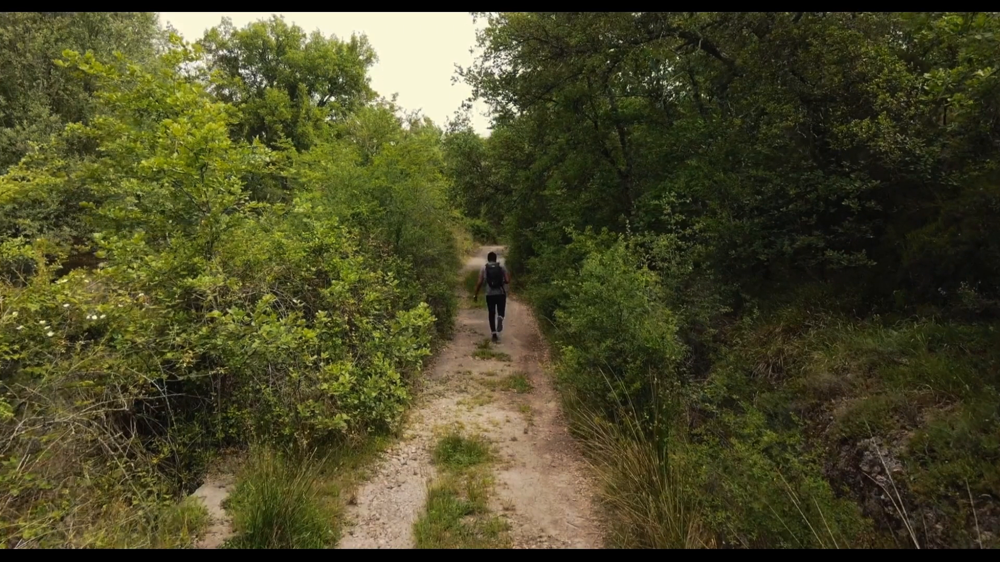
{"action": "mouse_move", "coordinate": [269, 495]}
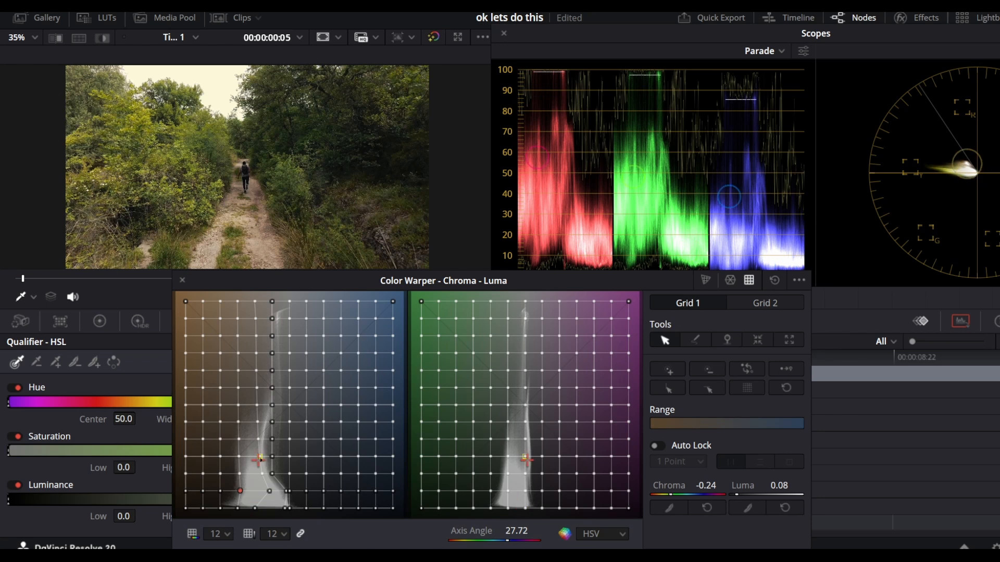
- Close the floating Color Warper window and open the Qualifier for the secondary node
{"action": "left_click", "coordinate": [182, 281]}
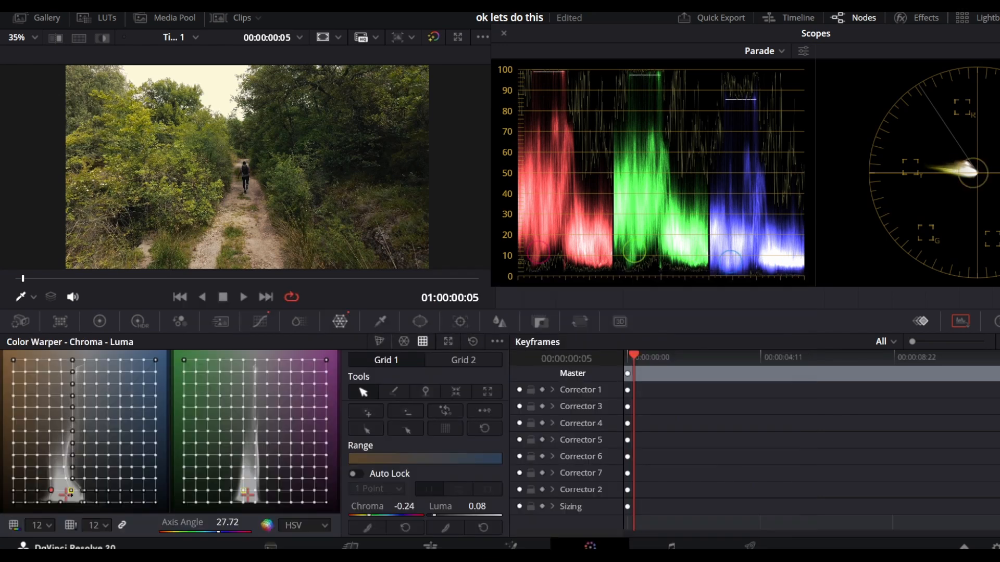
{"action": "left_click_drag", "start_coordinate": [645, 33], "coordinate": [734, 241]}
{"action": "left_click", "coordinate": [798, 153]}
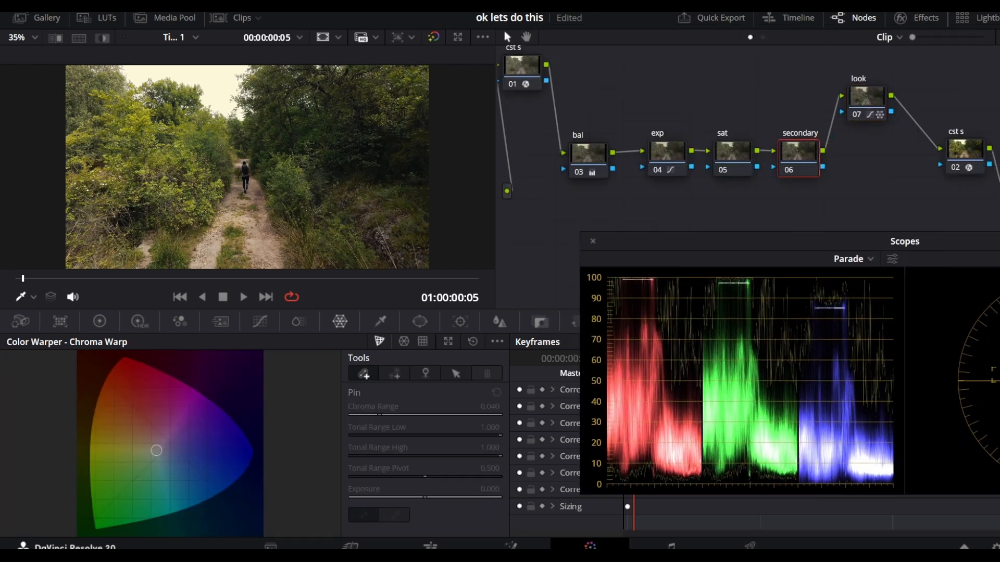
{"action": "left_click_drag", "start_coordinate": [735, 241], "coordinate": [650, 38]}
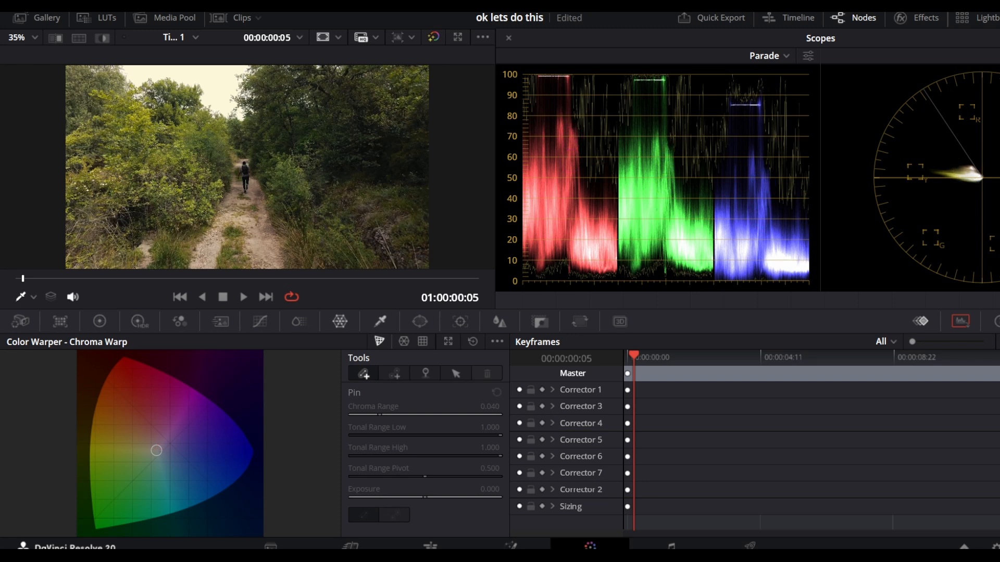
{"action": "left_click", "coordinate": [380, 321]}
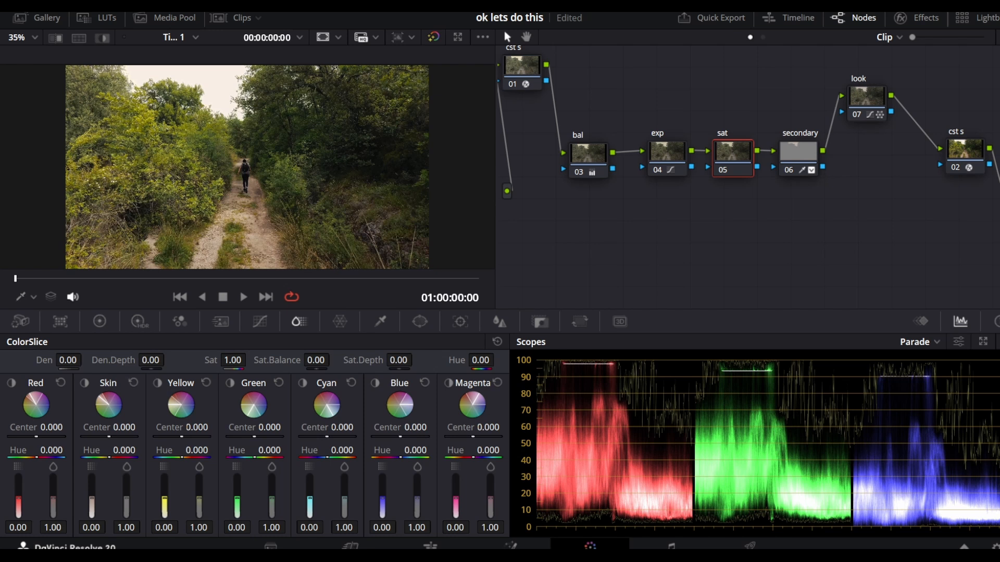
- In the sat node's ColorSlice, set the overall Sat to 0.94 and Den to -0.58, with the Scopes window open
{"action": "mouse_move", "coordinate": [233, 361]}
{"action": "left_mouse_down"}
{"action": "mouse_move", "coordinate": [217, 360]}
{"action": "mouse_move", "coordinate": [250, 359]}
{"action": "left_mouse_up"}
{"action": "key", "text": "ctrl+shift+w"}
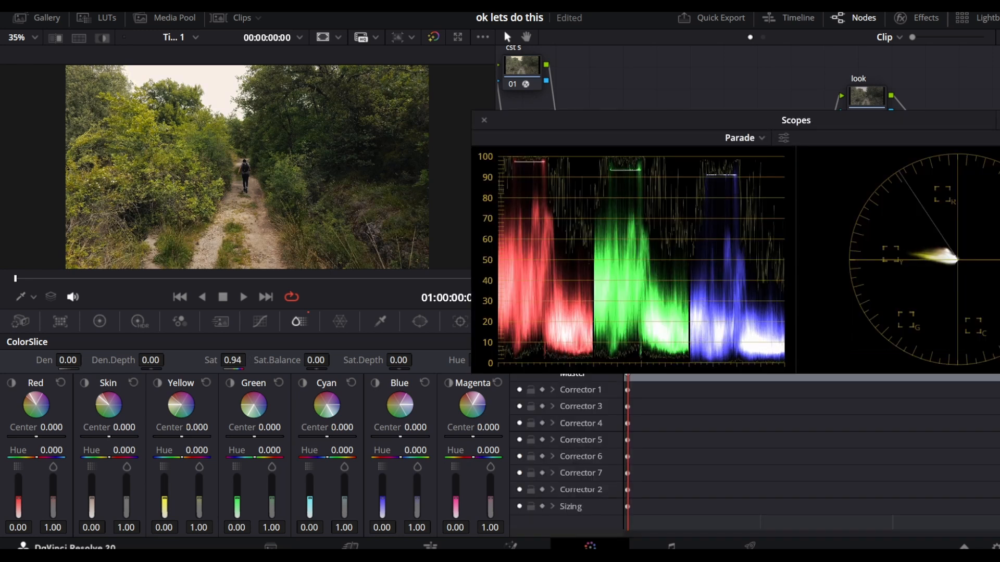
{"action": "left_click_drag", "start_coordinate": [68, 360], "coordinate": [28, 360]}
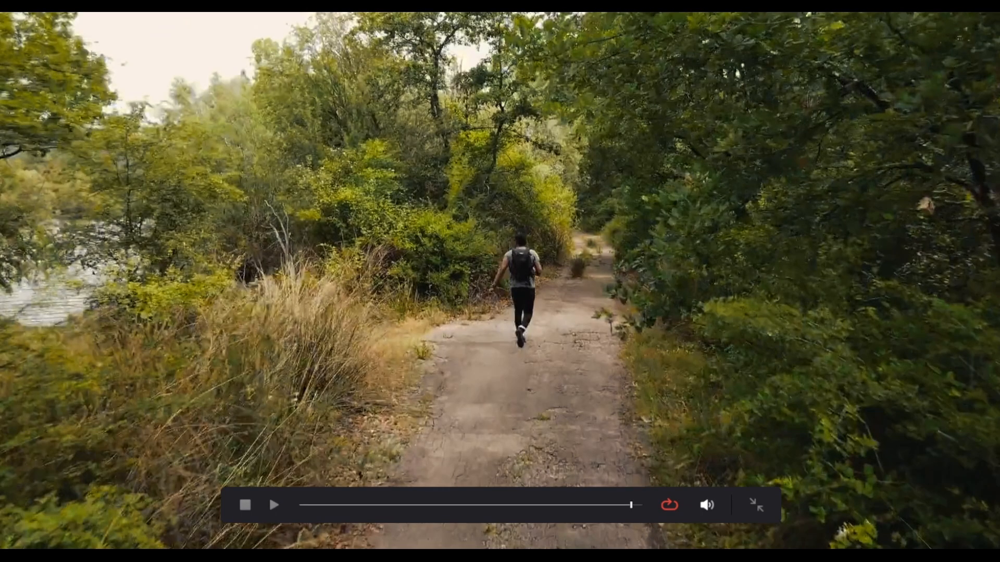
- Compare the full-screen shot near the end of the clip with and without the whole grade
{"action": "key", "text": "shift+d"}
{"action": "key", "text": "shift+d"}
{"action": "key", "text": "shift+d"}
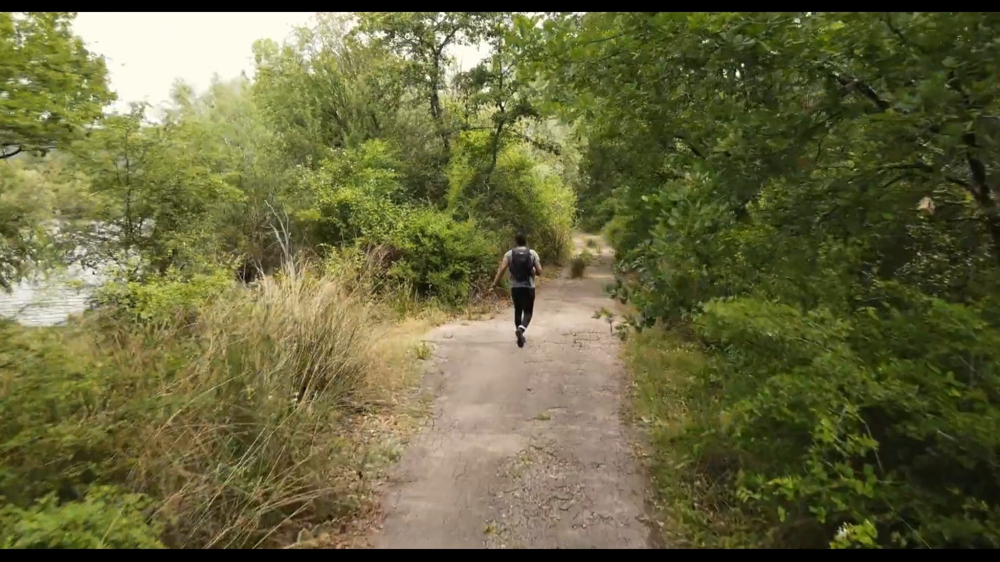
{"action": "key", "text": "shift+d"}
{"action": "key", "text": "shift+d"}
{"action": "key", "text": "shift+d"}
{"action": "key", "text": "Escape"}
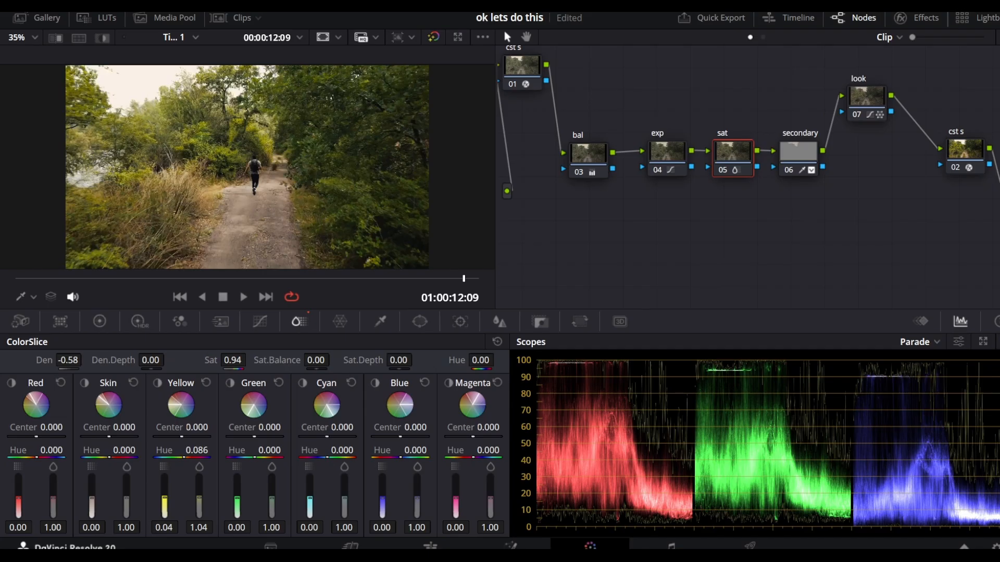
- Select the secondary node and review the graded image full screen near the start of the clip
{"action": "left_click", "coordinate": [798, 152]}
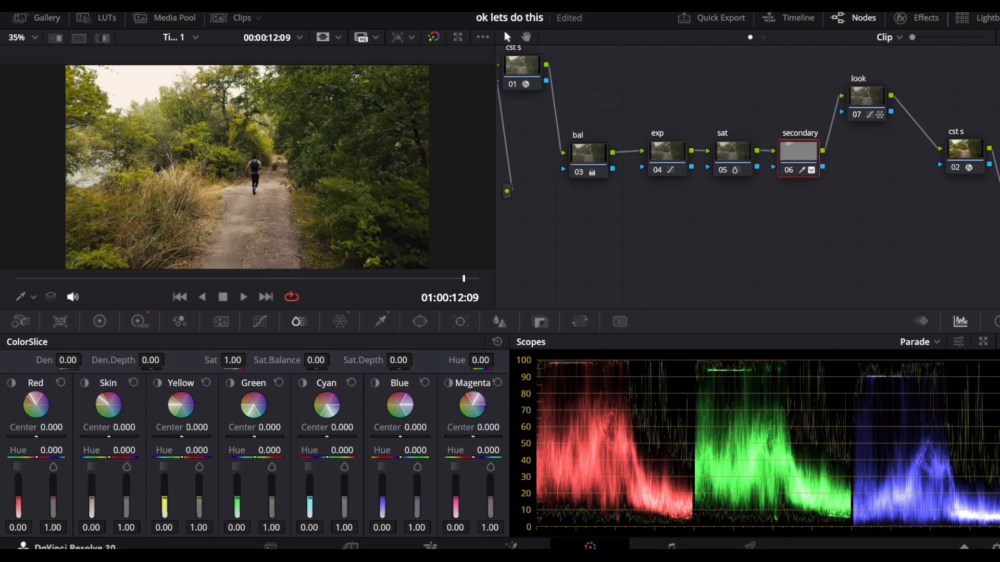
{"action": "left_click_drag", "start_coordinate": [339, 279], "coordinate": [37, 278]}
{"action": "key", "text": "ctrl+f"}
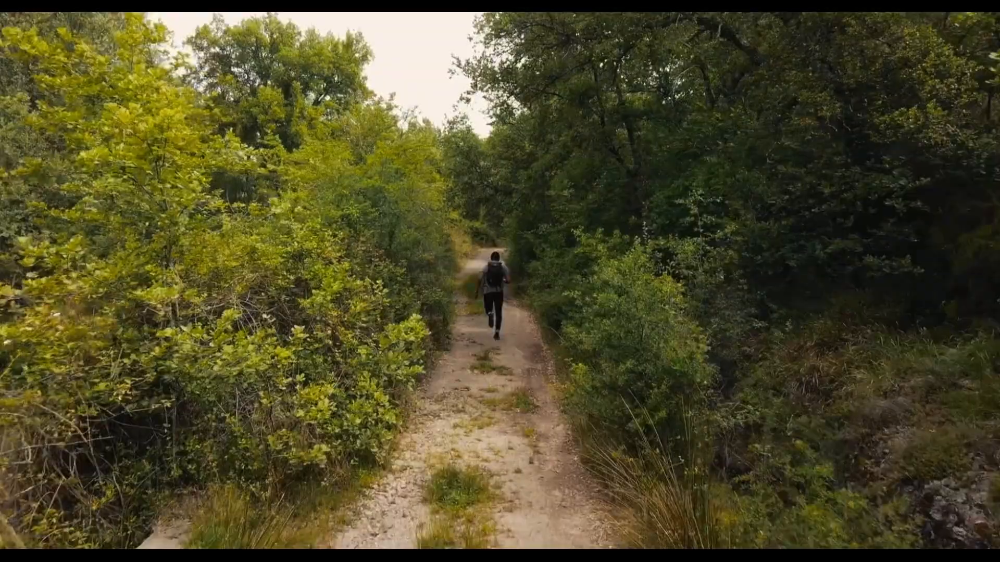